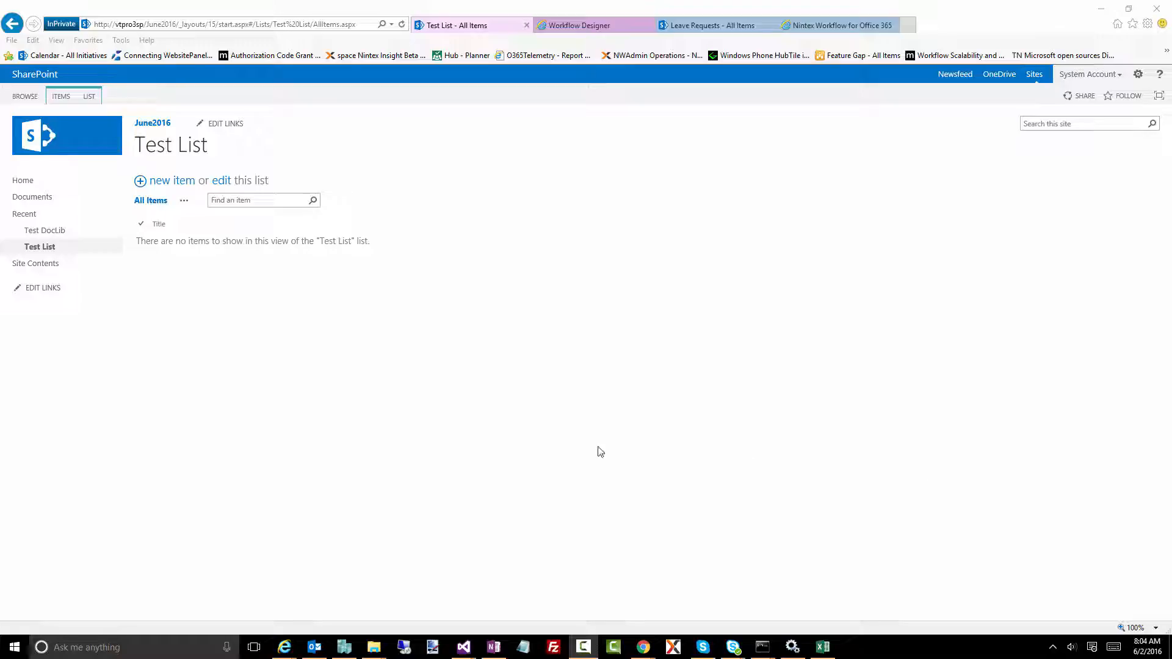
Step: Start creating a new Nintex workflow for the Test List
left_click(95, 98)
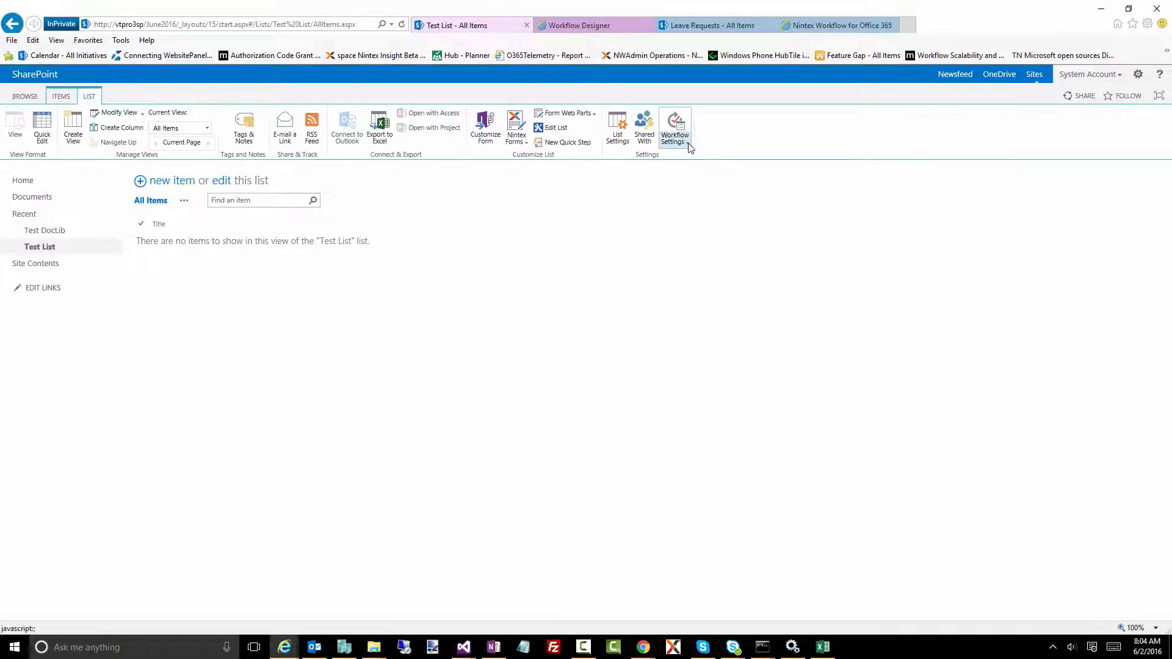
left_click(687, 144)
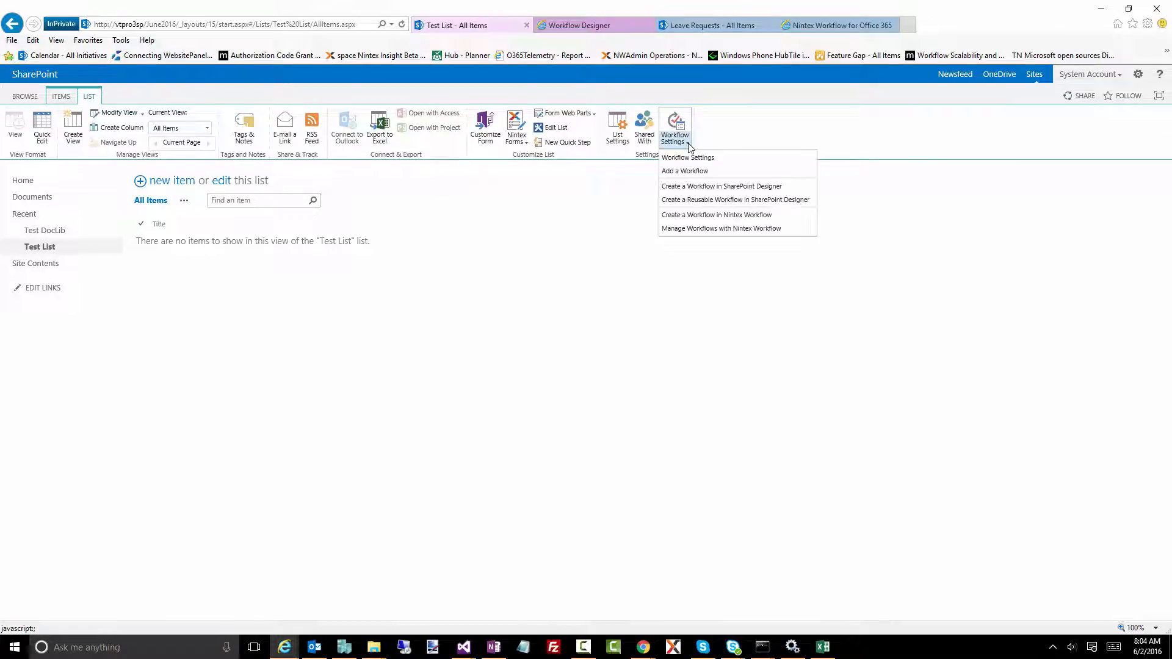
left_click(698, 219)
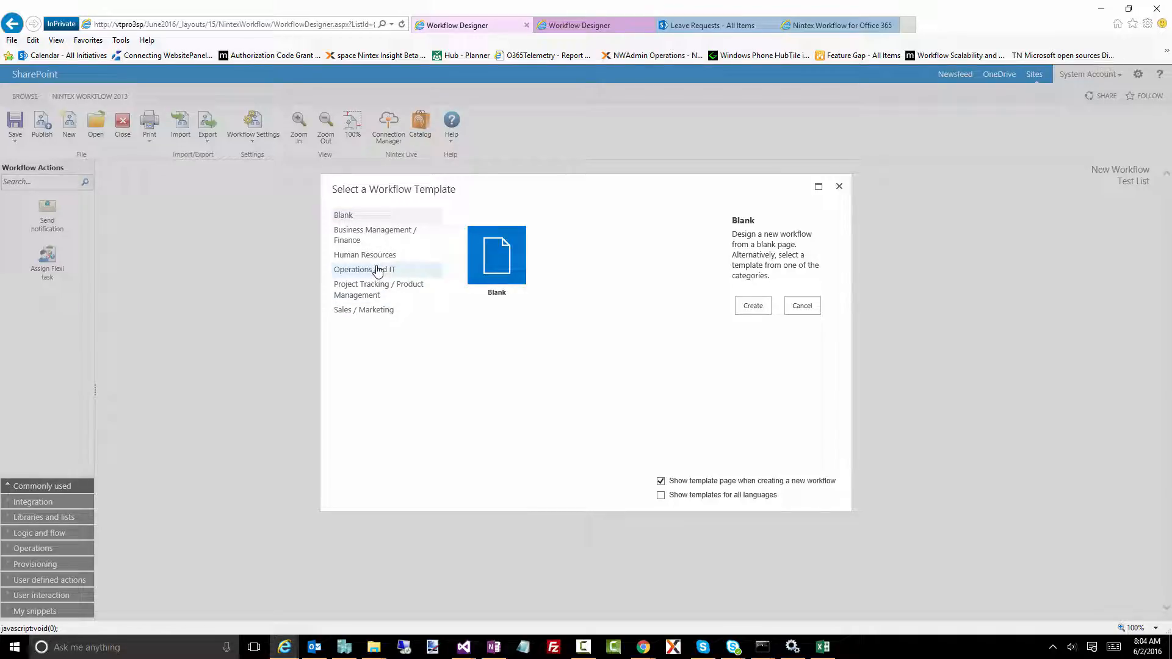
Step: Create the workflow from the Project Budget Approval template in the Project Tracking / Product Management category
left_click(373, 291)
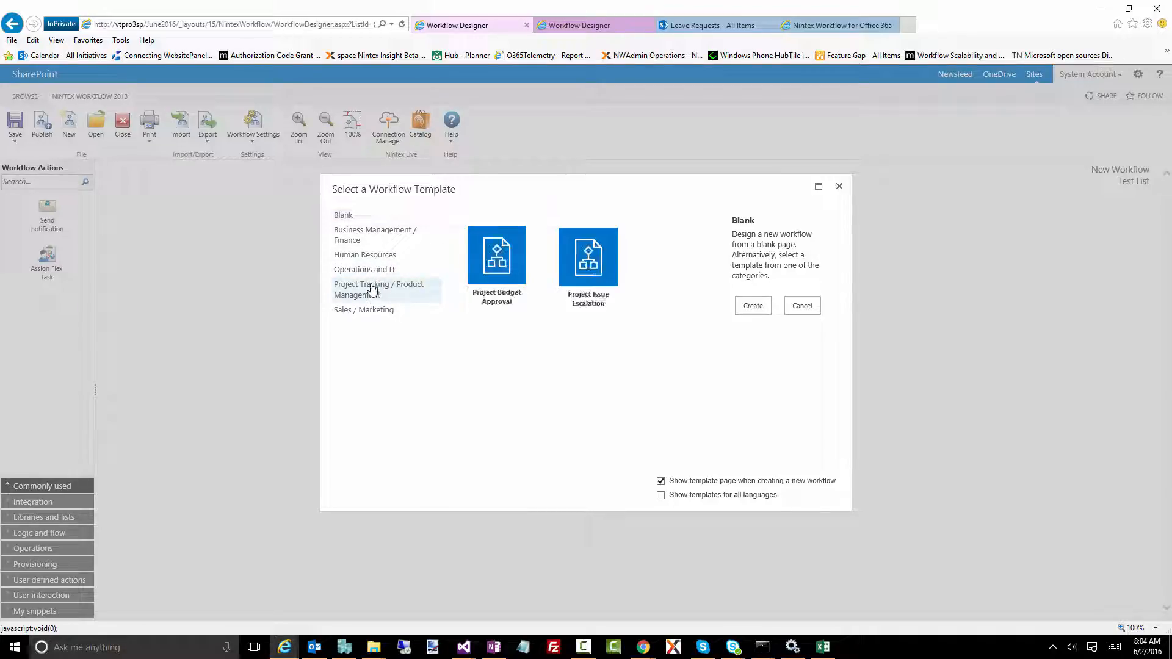
left_click(512, 255)
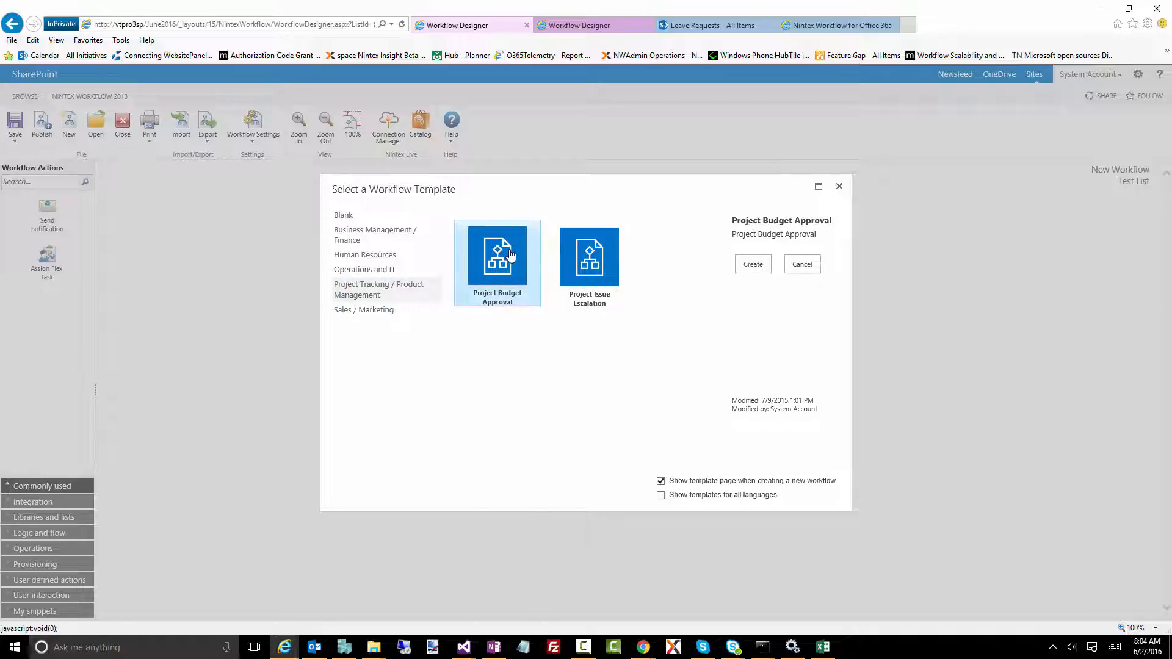
left_click(766, 267)
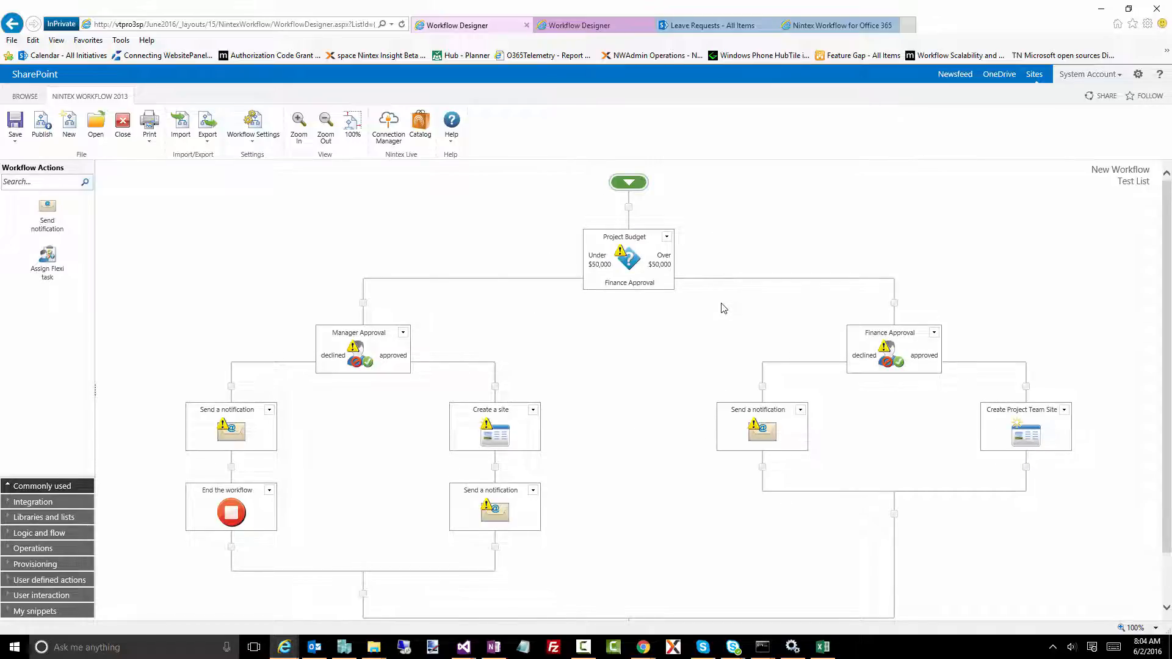
Step: Replace the template-based design with a new workflow created from the Blank template
mouse_move(624, 260)
left_click(69, 127)
left_click(642, 368)
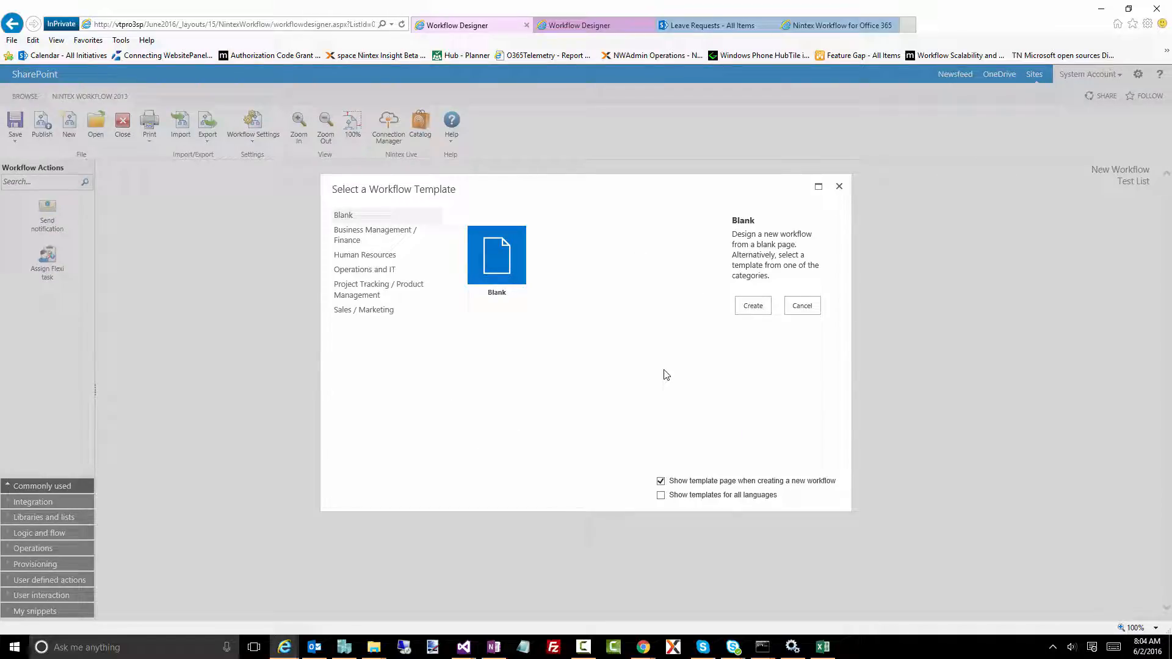
left_click(753, 306)
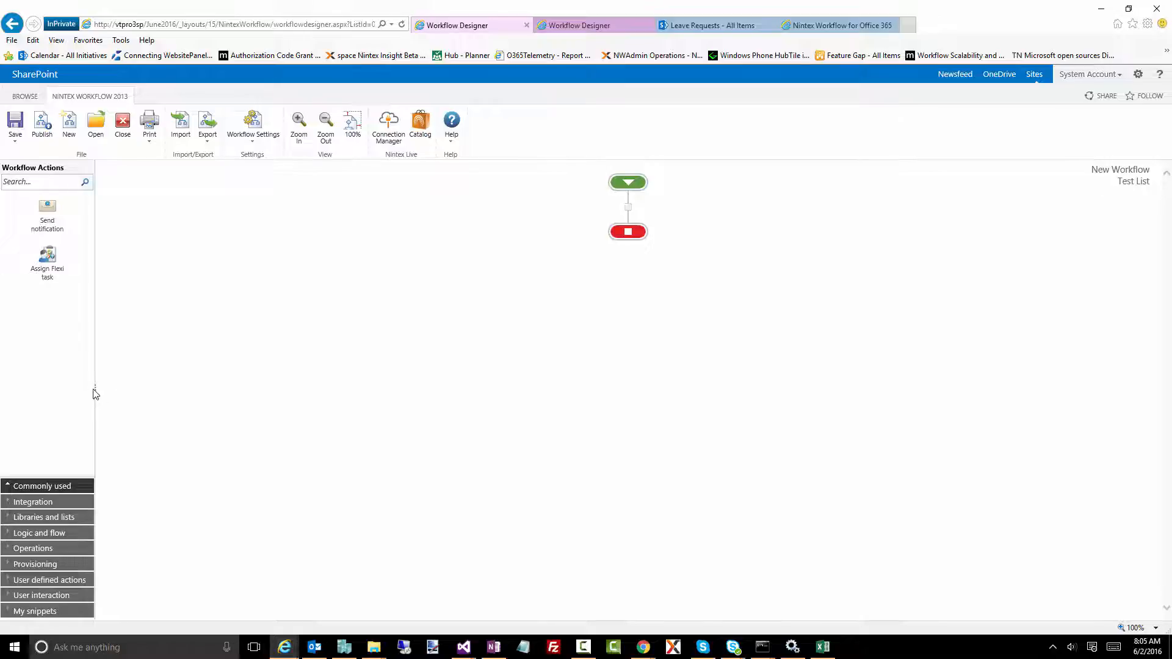
Step: Widen the Workflow Actions toolbox to three columns of actions and show its User interaction category
left_click_drag(100, 389, 140, 354)
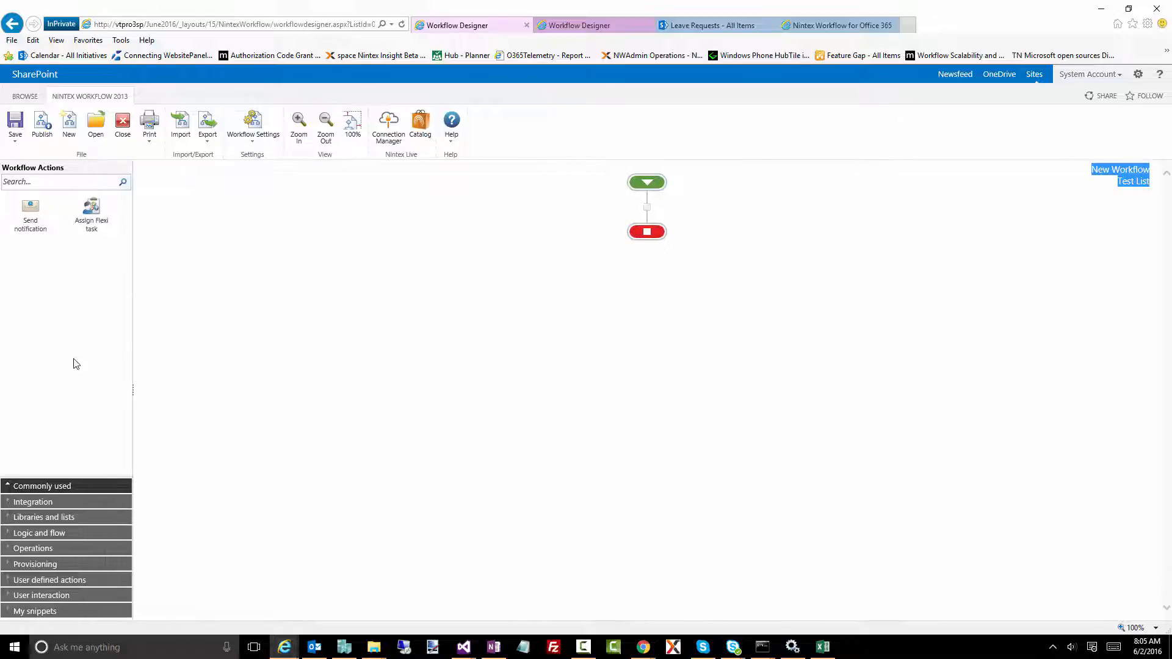
left_click(241, 358)
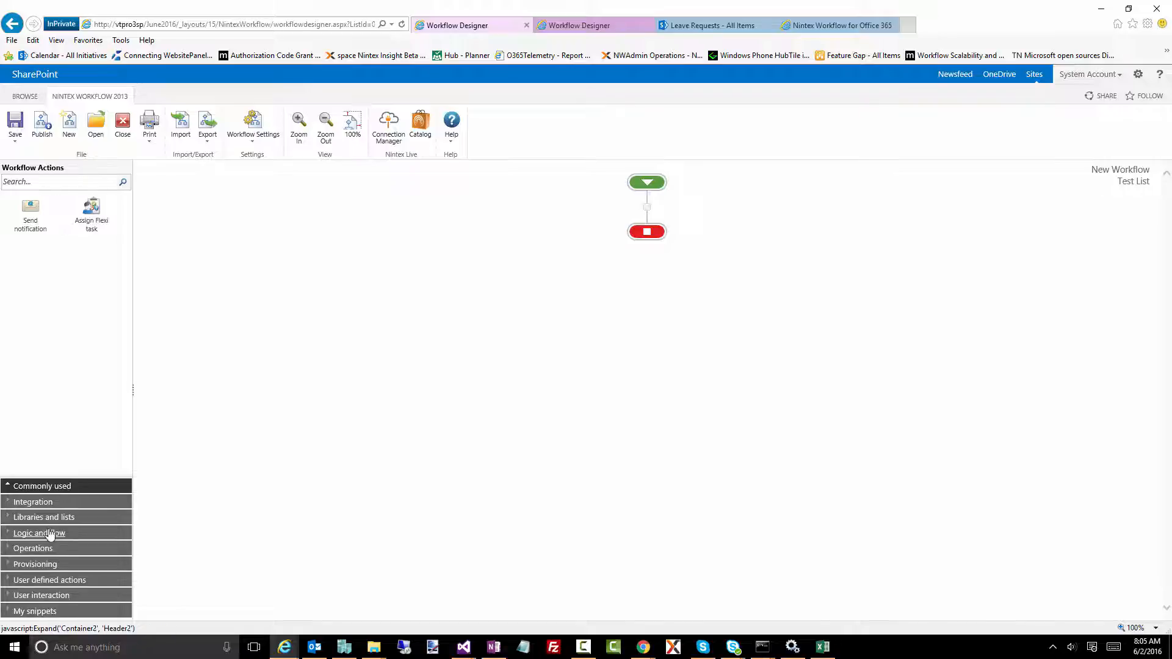
left_click(46, 596)
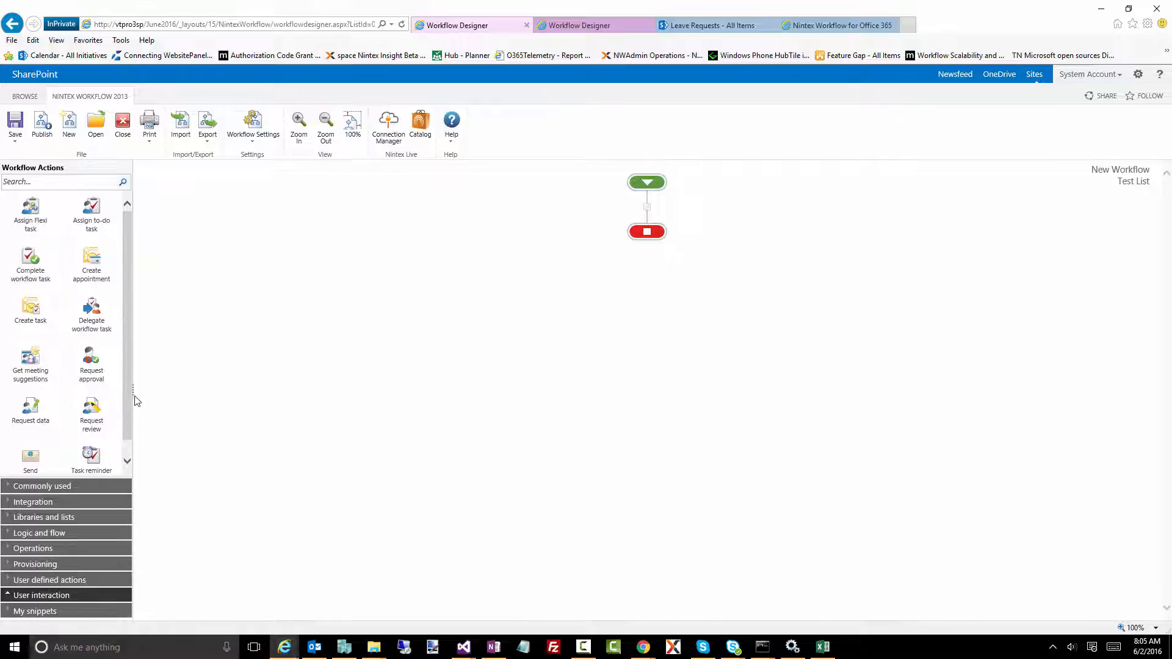
left_click_drag(133, 396, 239, 402)
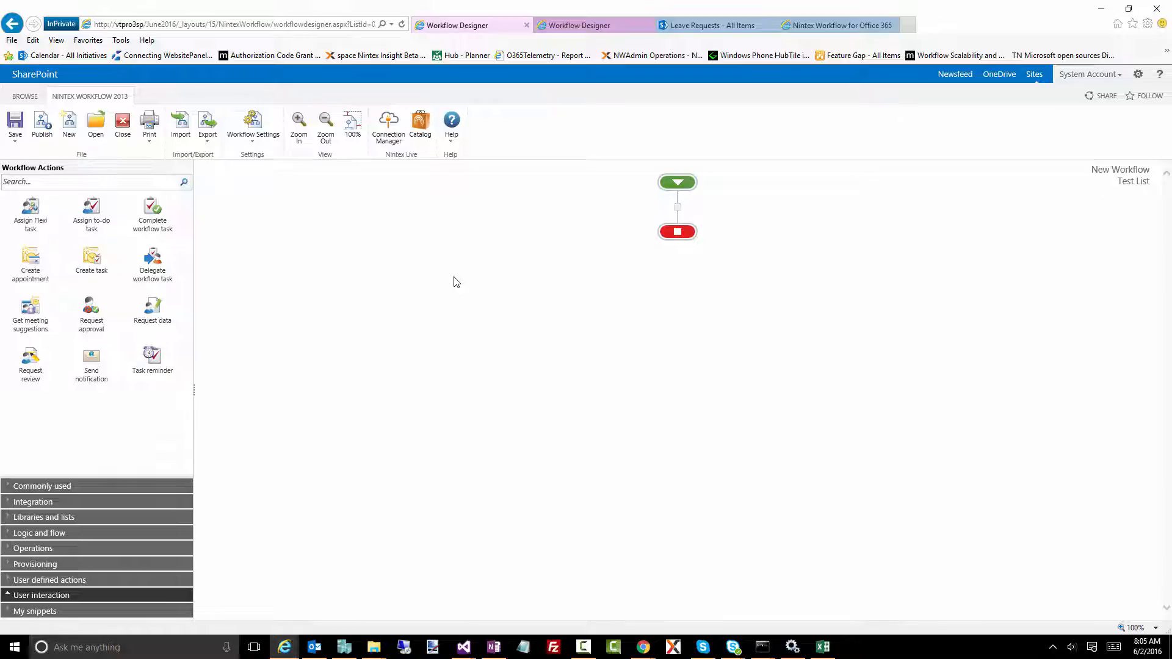
Step: Add the commonly used Send notification action between the workflow's start and end
left_click(66, 486)
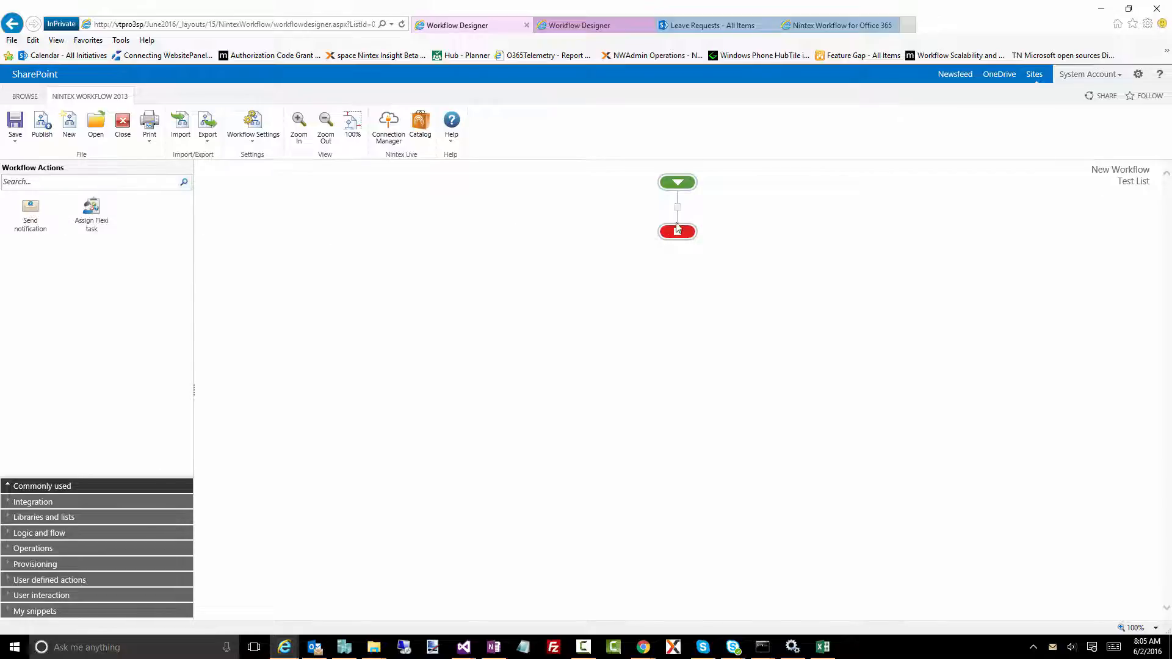
left_click_drag(24, 214, 678, 208)
left_click_drag(35, 209, 678, 207)
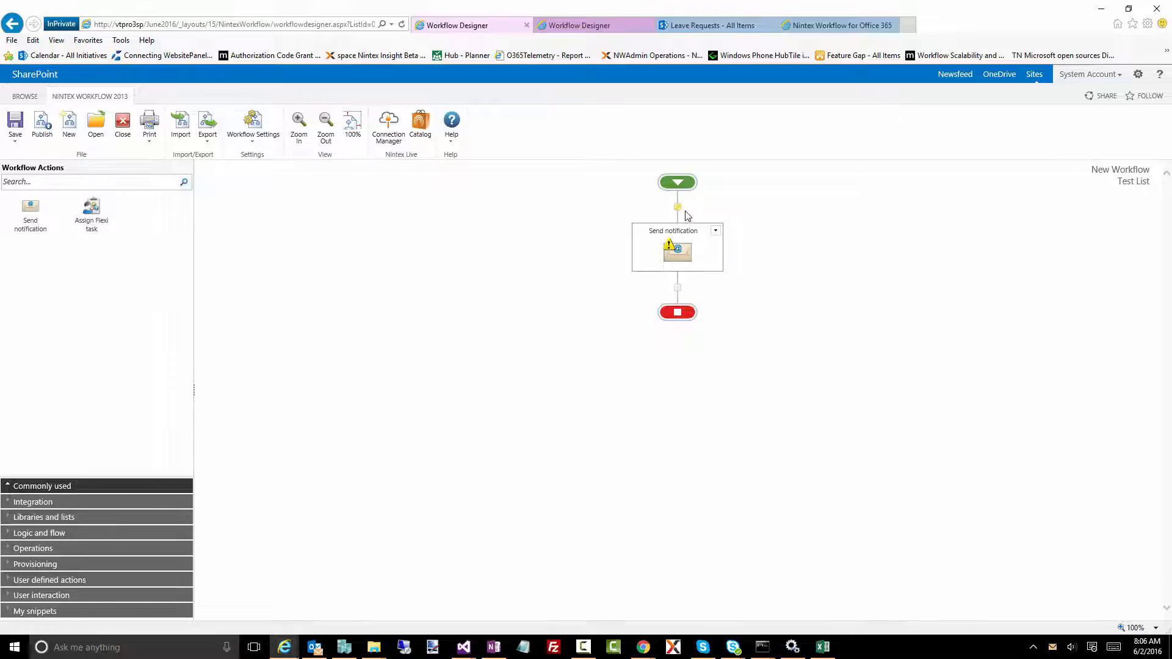
Step: Insert a Request data action from the User interaction category directly below the Send notification action
left_click(678, 288)
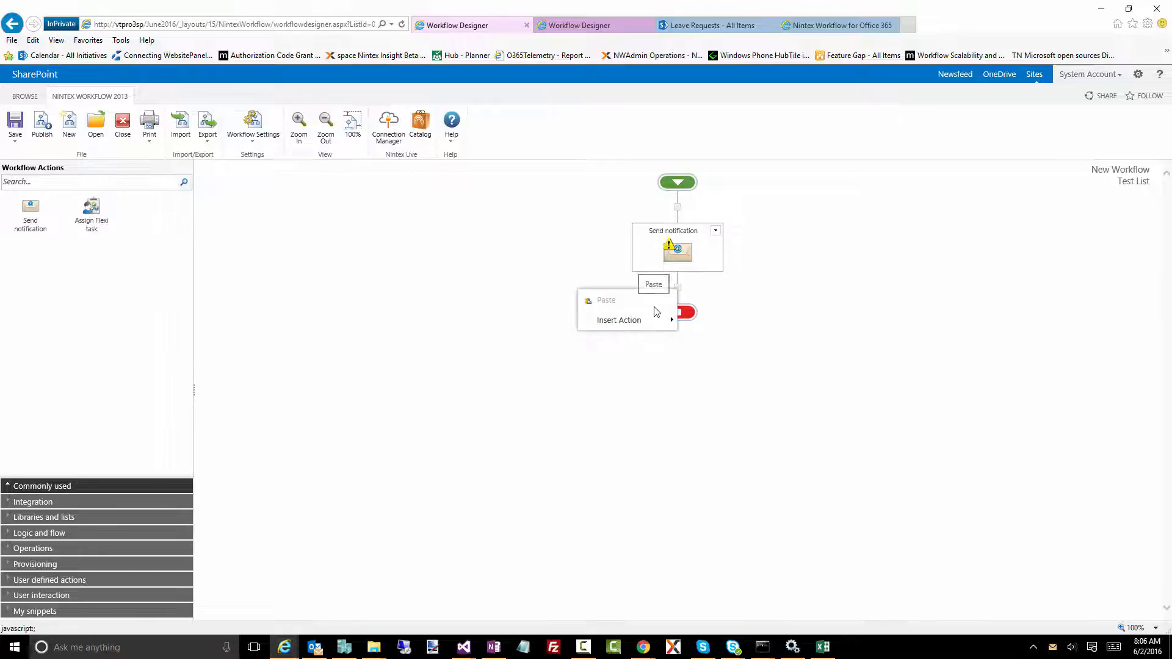
mouse_move(648, 323)
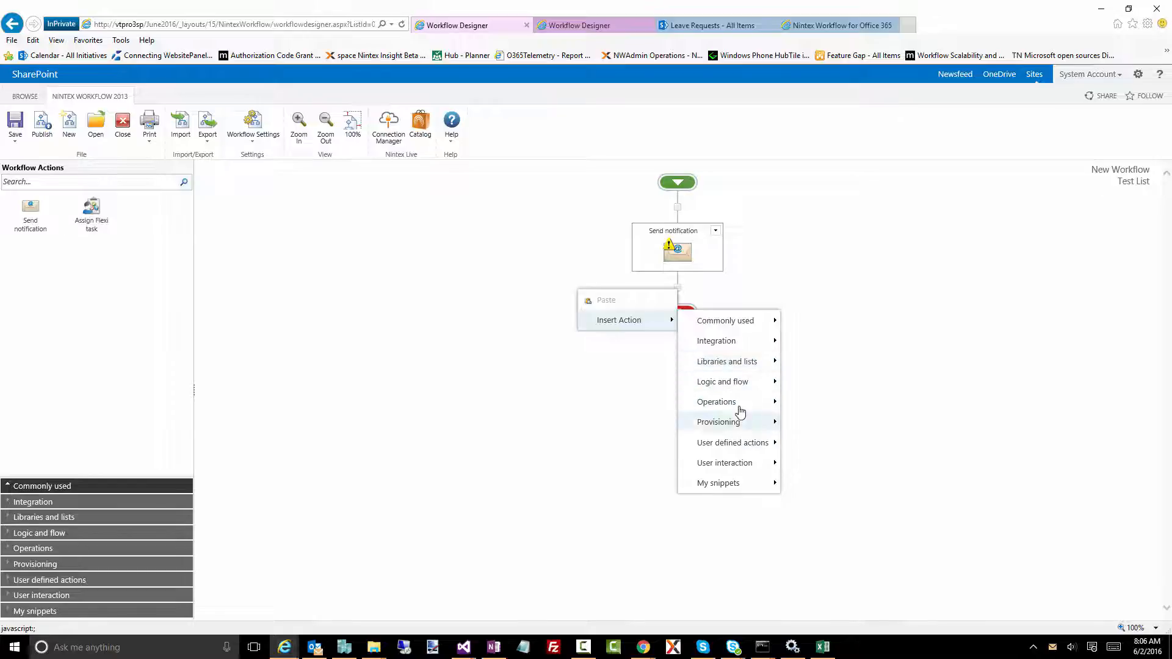
mouse_move(736, 403)
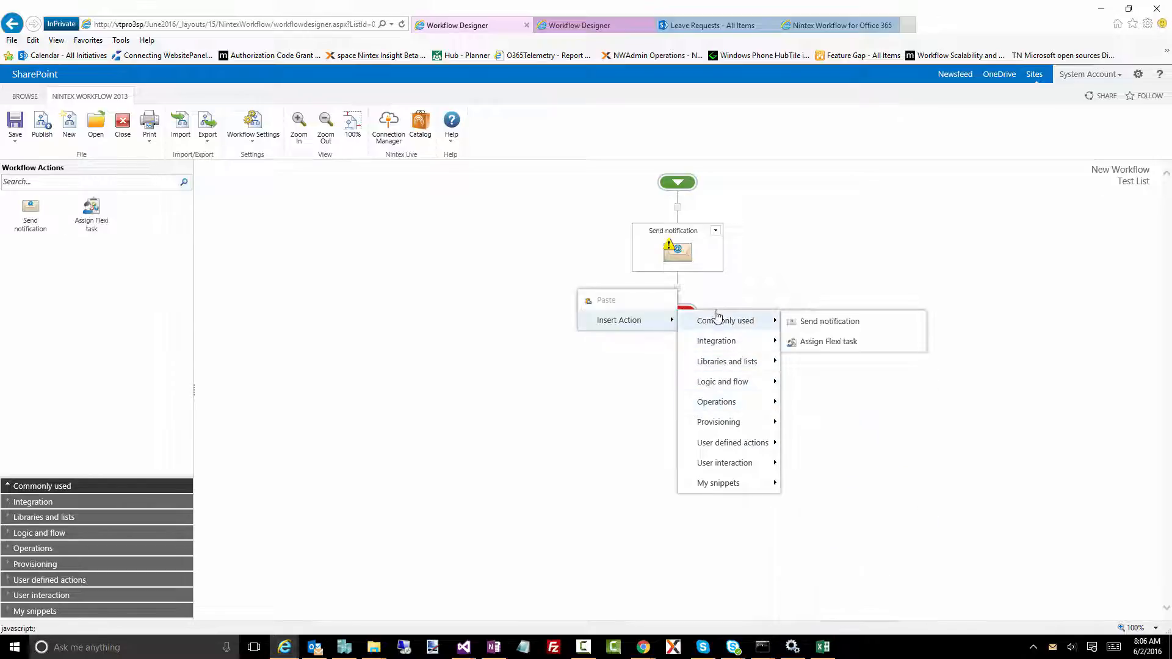
mouse_move(756, 465)
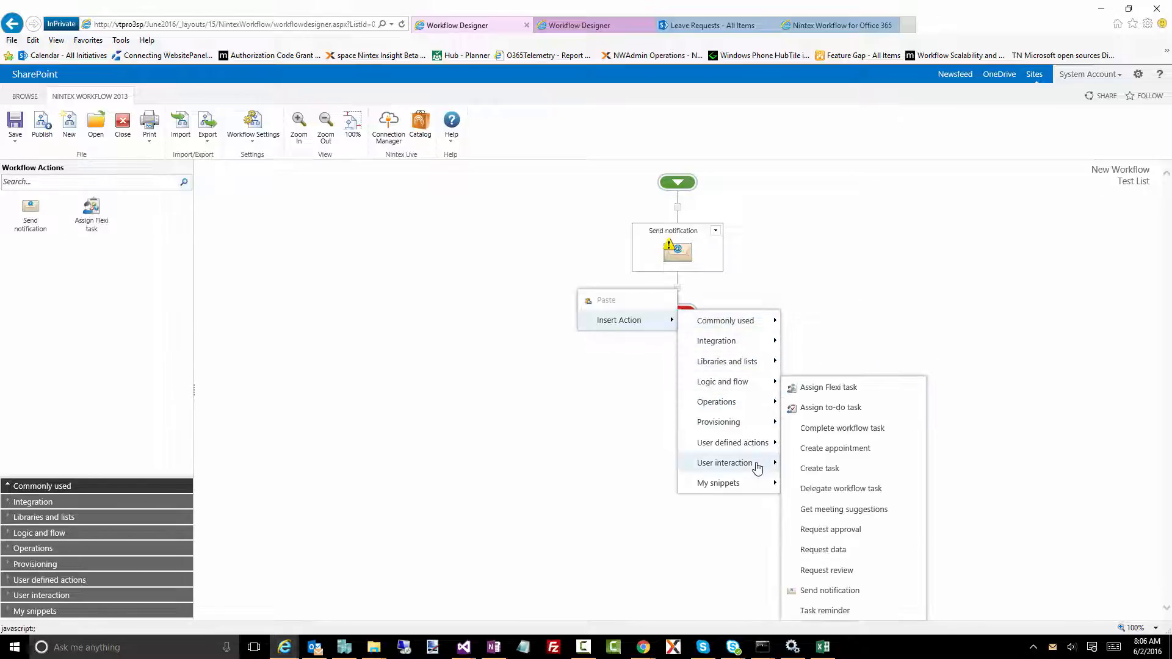
left_click(824, 551)
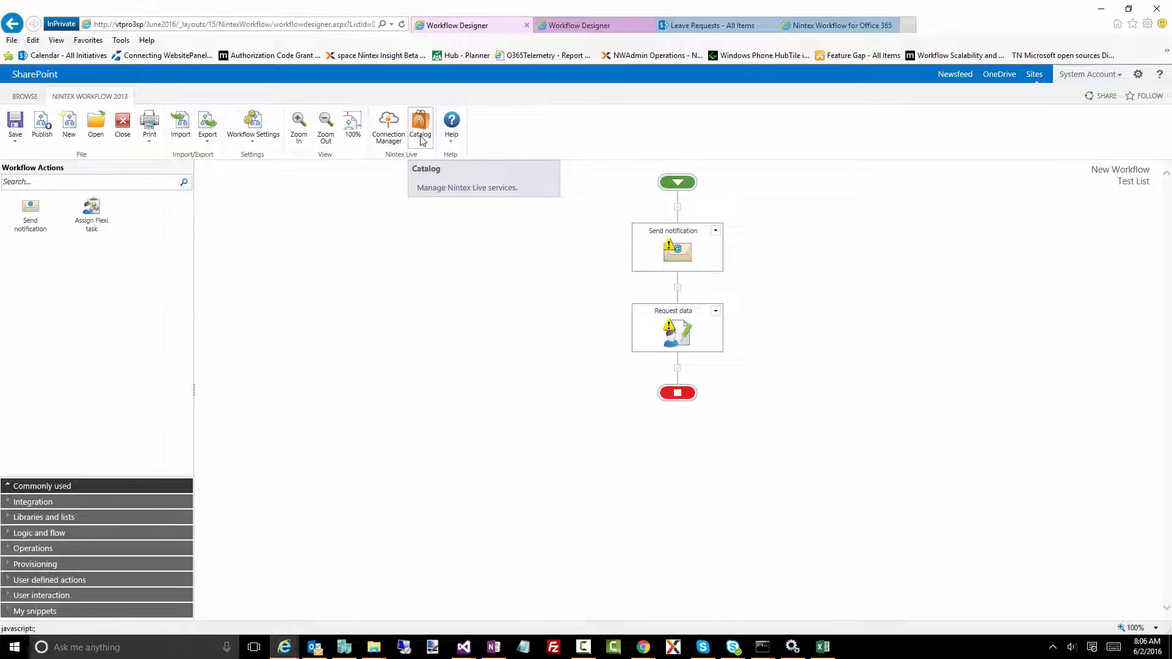
Step: Browse the Nintex Live Catalog services, filtered by the SharePoint category and across all categories, and leave without adding any
left_click(422, 139)
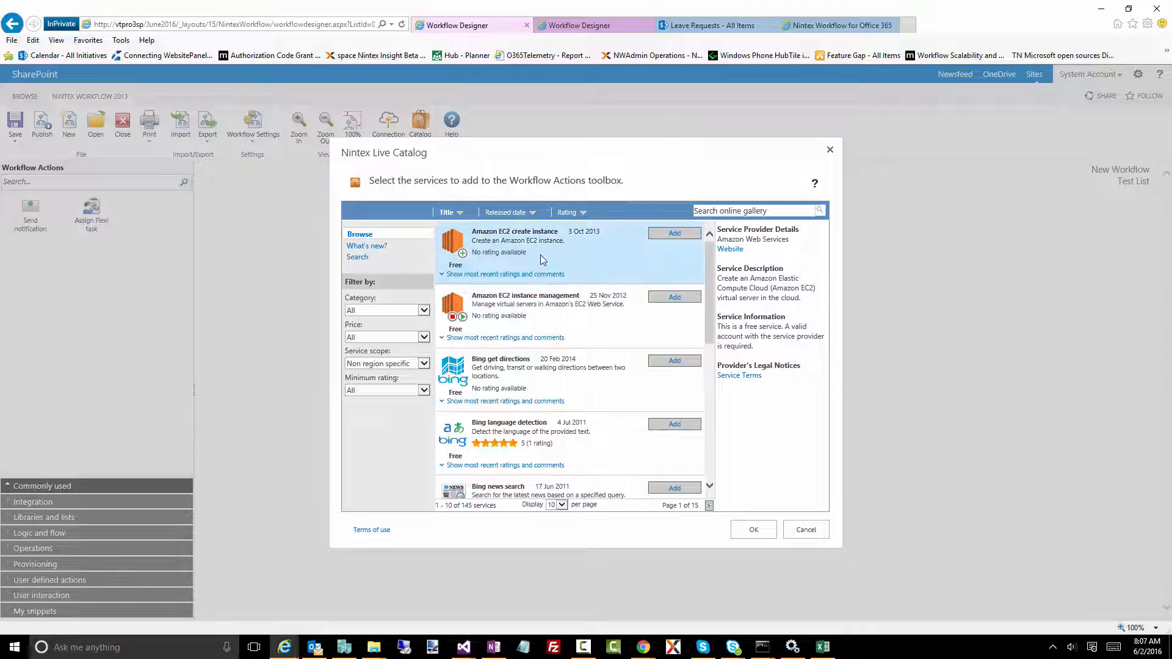
left_click(417, 311)
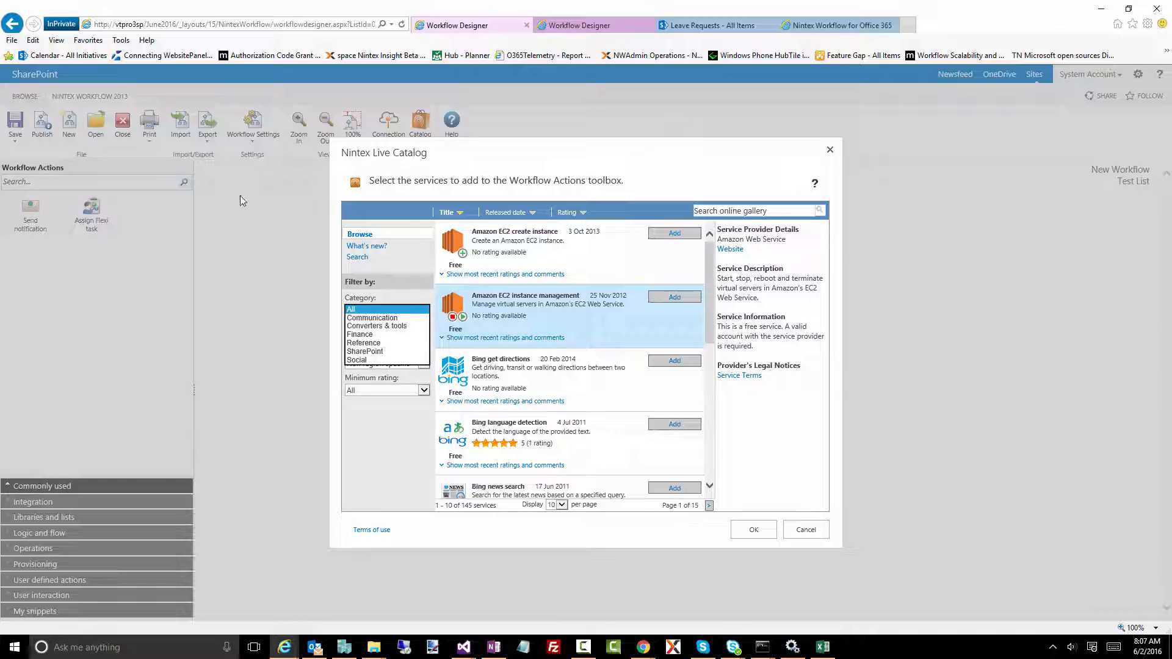
left_click(366, 351)
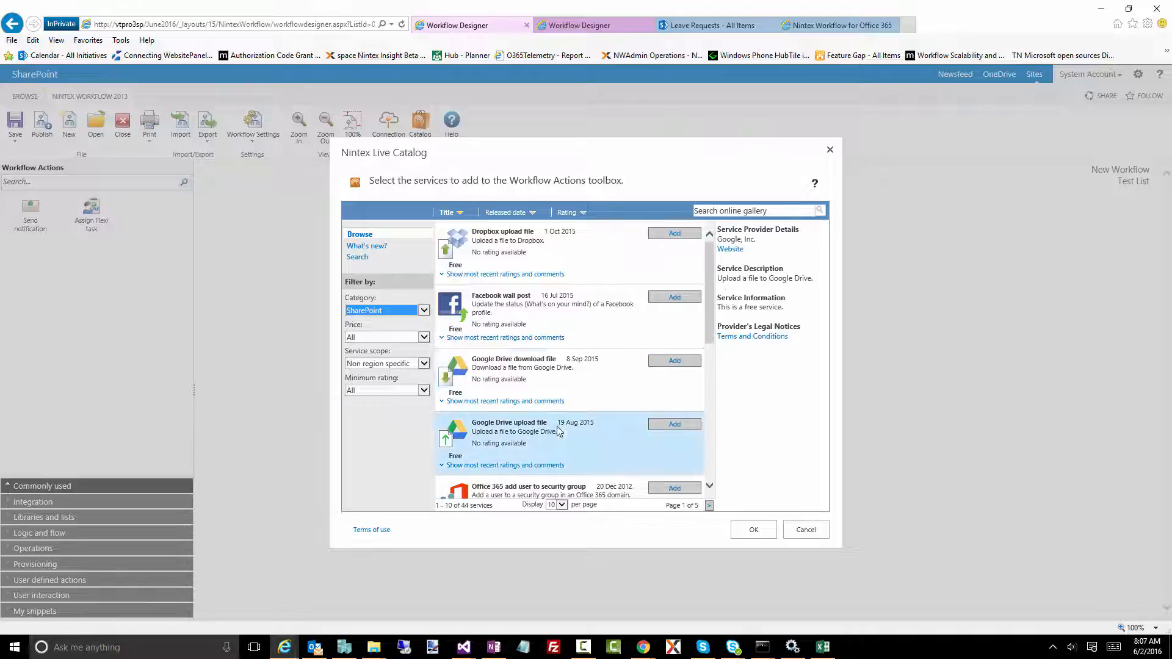
scroll(496, 374, "down", 5)
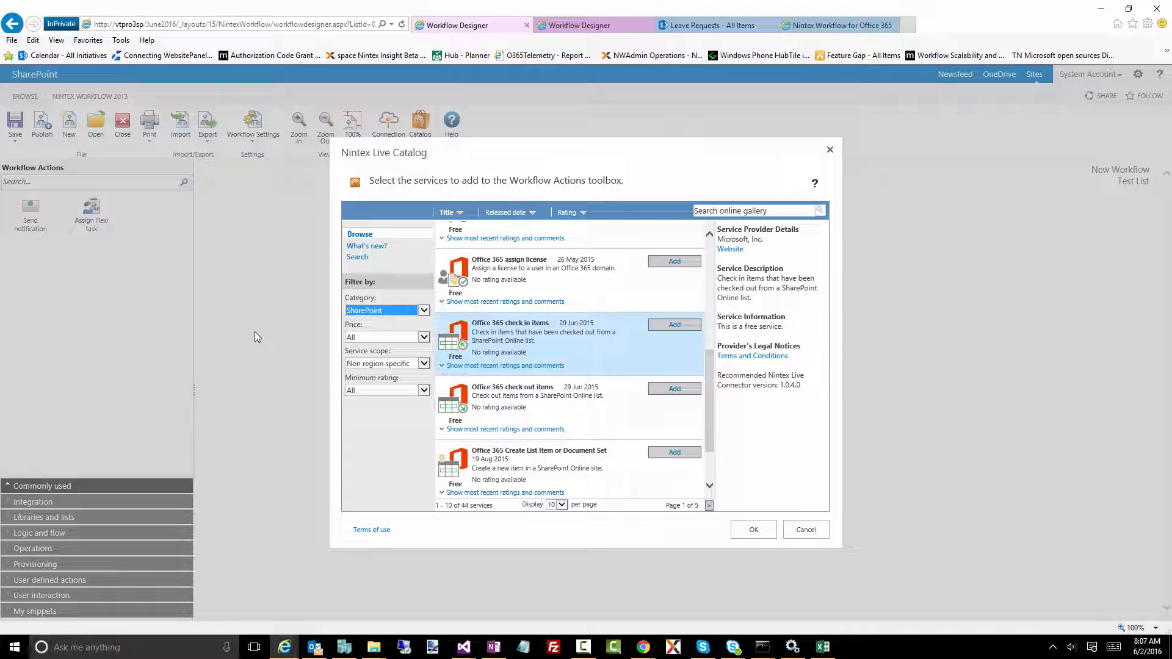
left_click(414, 310)
left_click(383, 261)
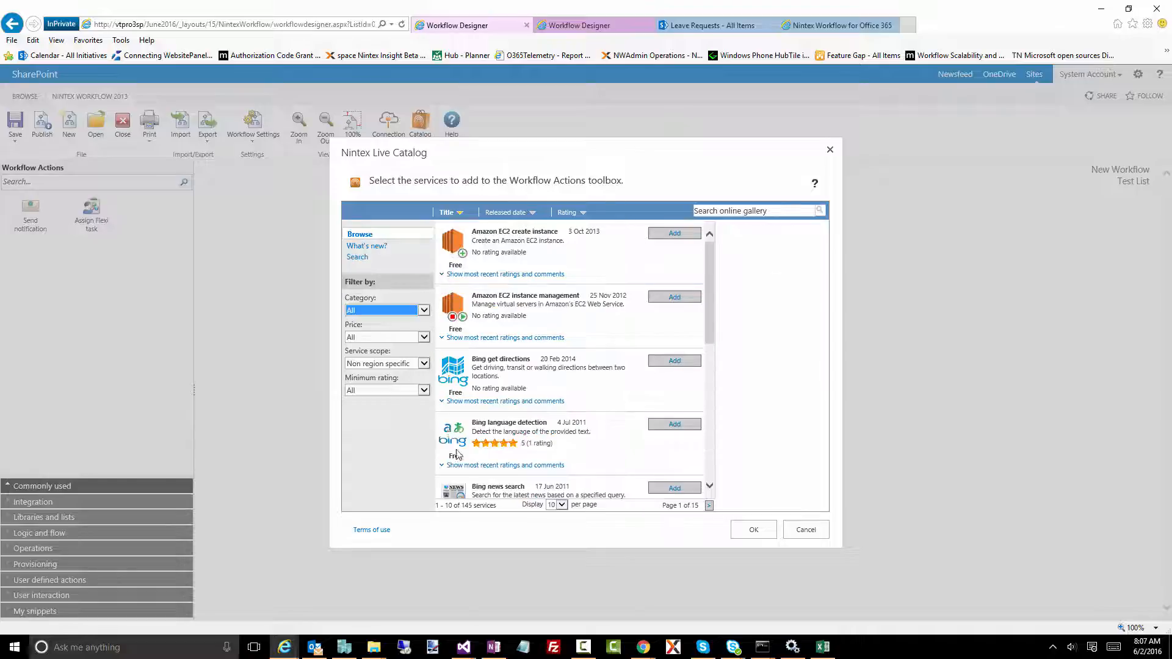
left_click_drag(473, 506, 461, 508)
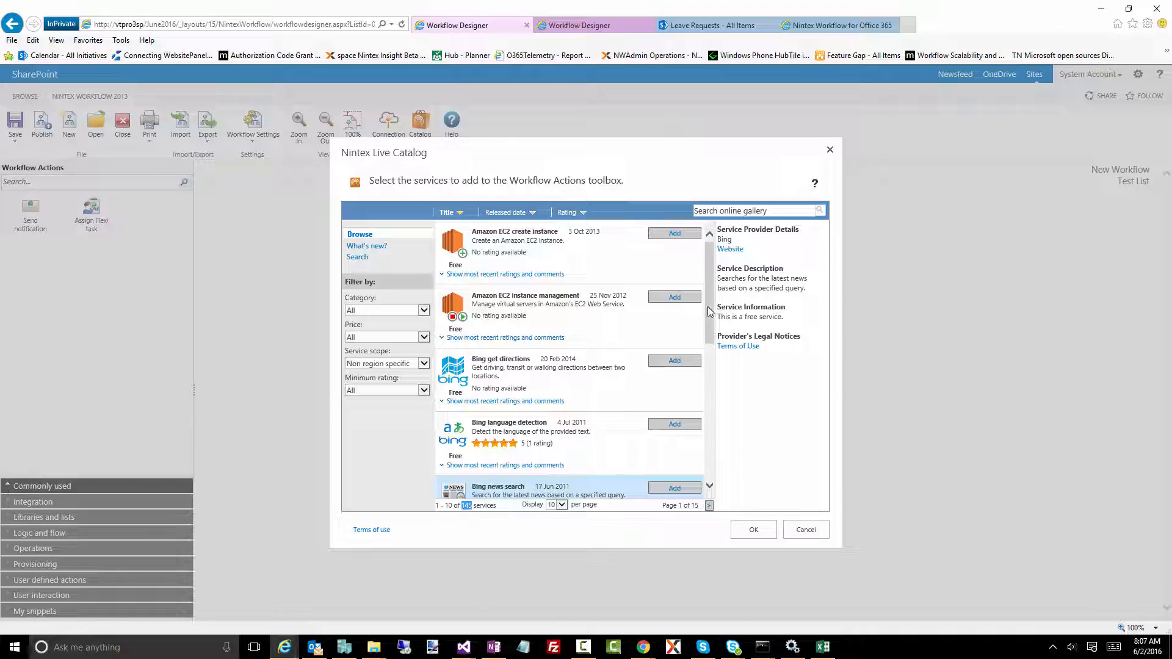
left_click(511, 276)
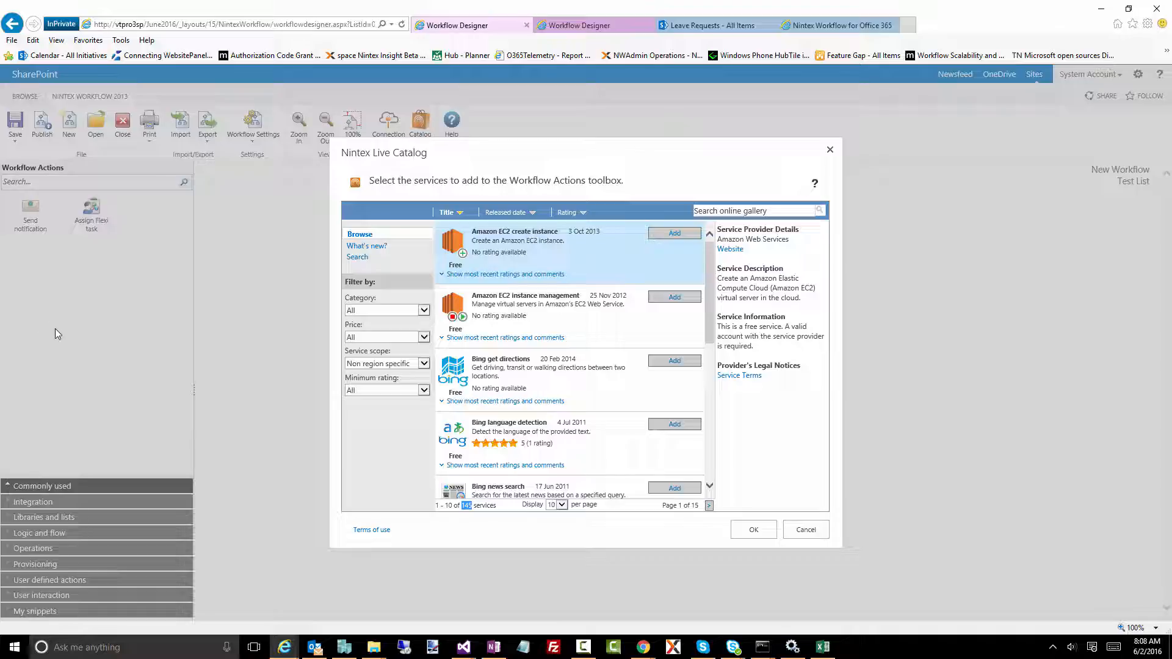
left_click(810, 530)
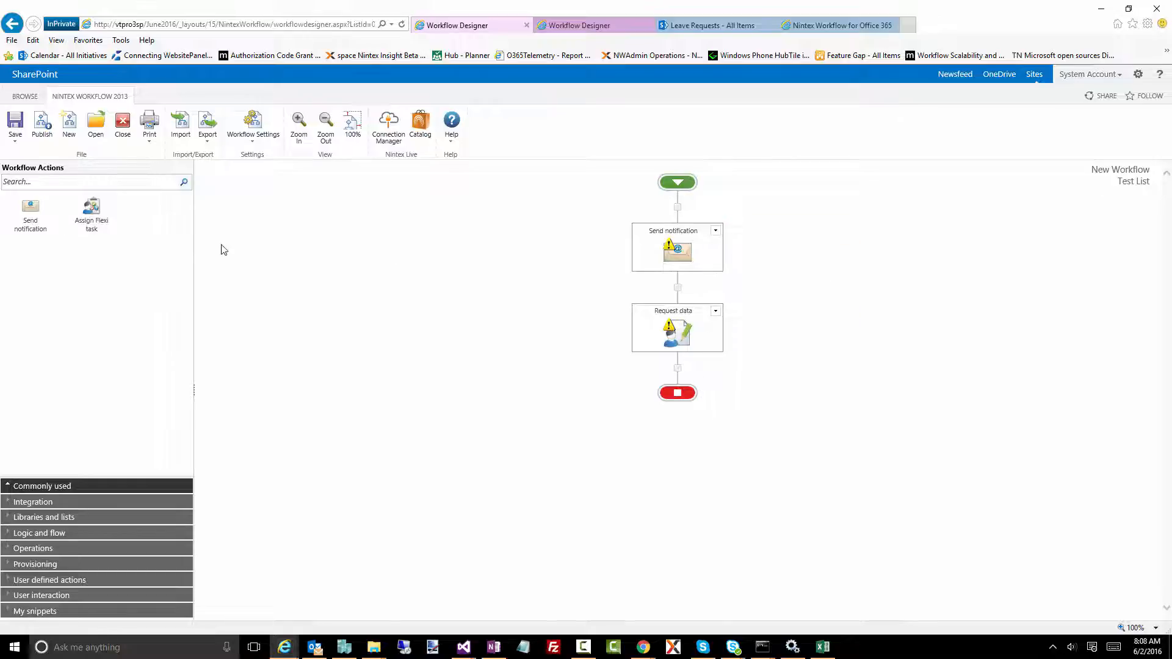
Step: Add an Assign Flexi task action below Request data and move it to the start of the workflow
left_click_drag(99, 214, 680, 378)
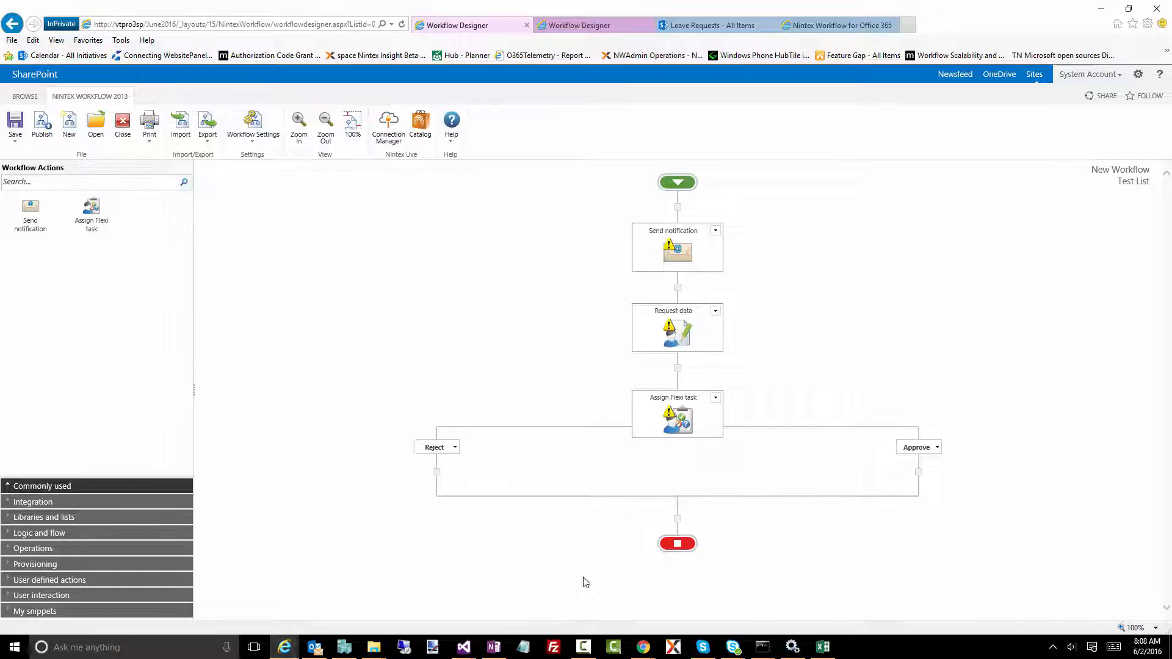
mouse_move(683, 421)
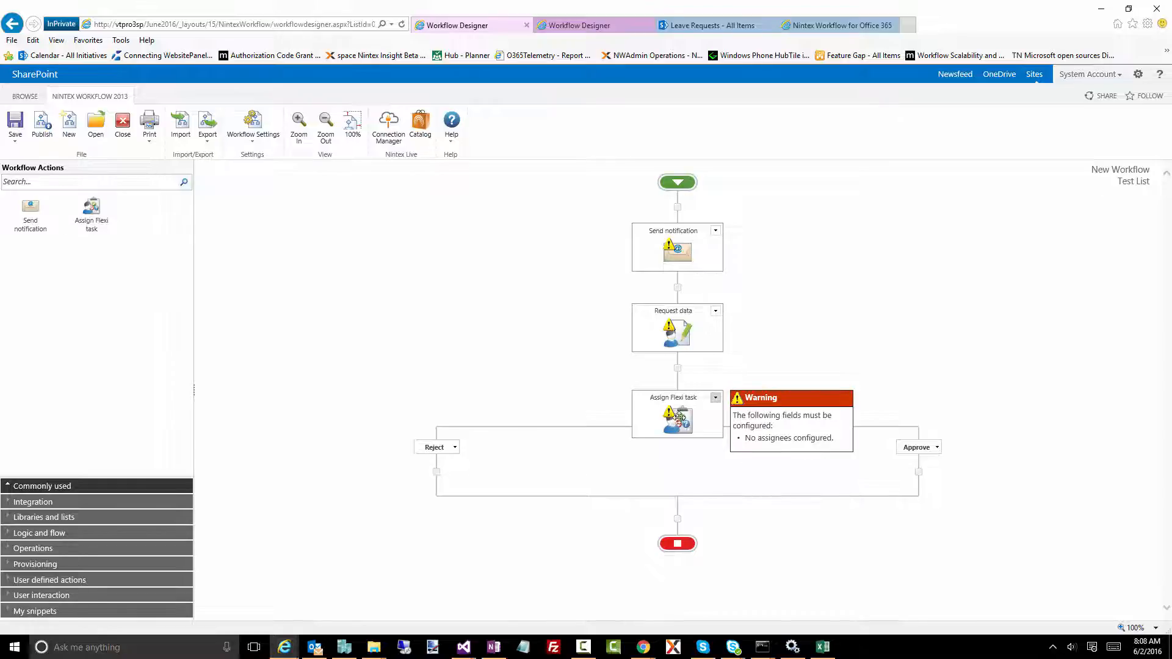
left_click_drag(679, 423, 676, 207)
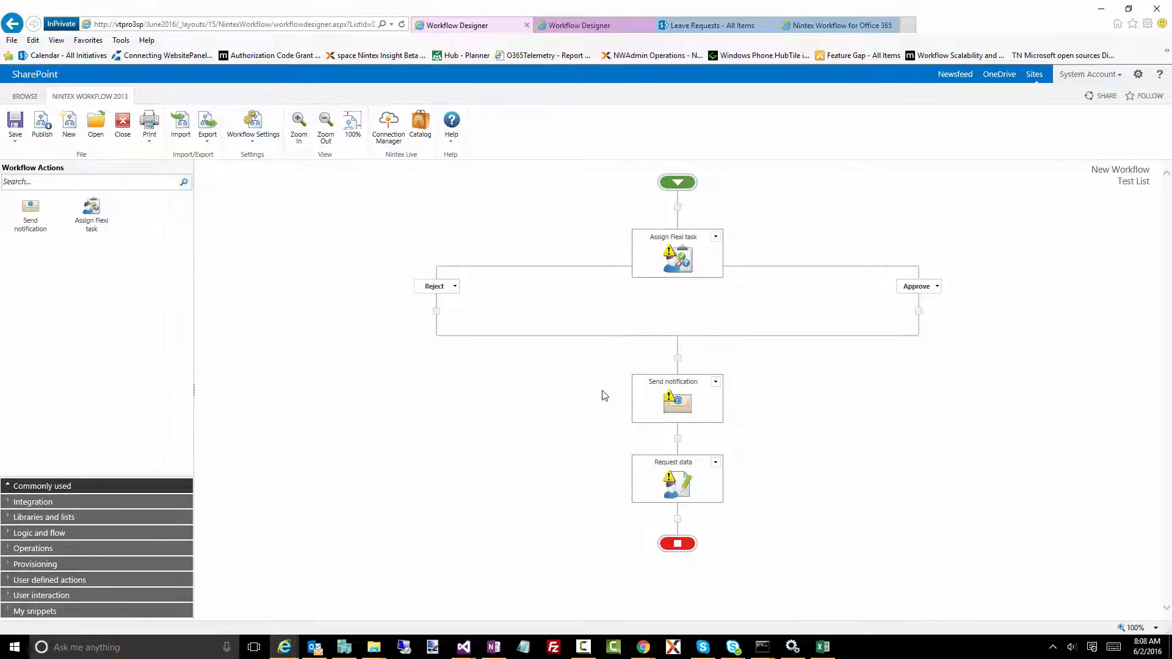
Step: Move Send notification into the Assign Flexi task's Approve branch and Request data into its Reject branch
mouse_move(674, 408)
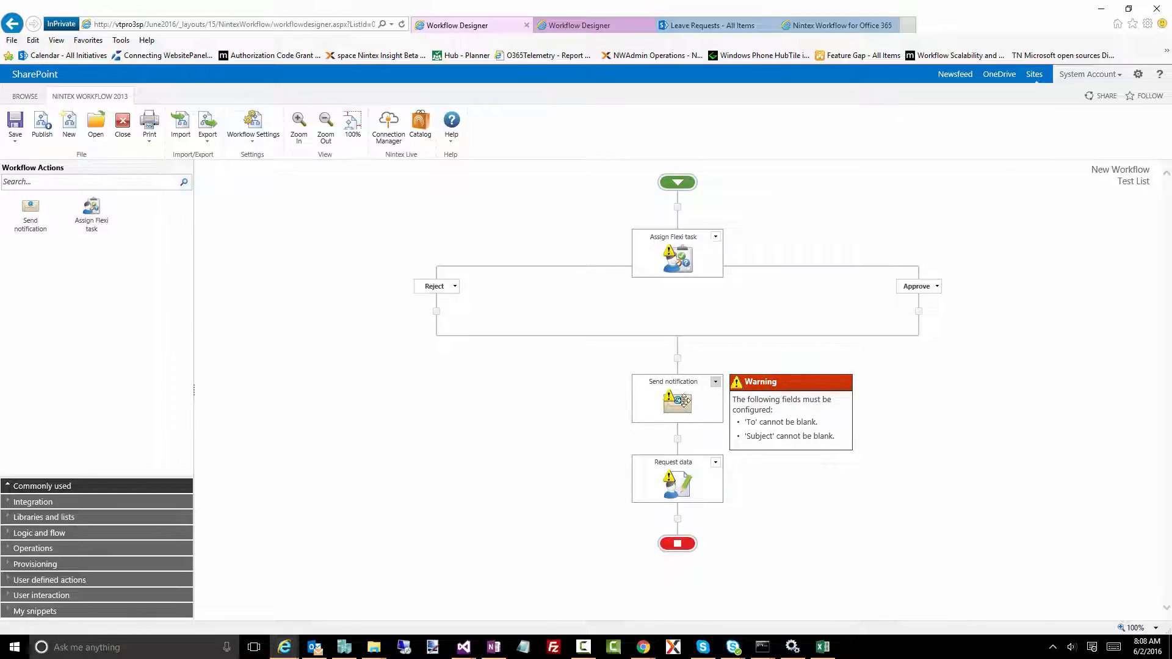
left_click_drag(682, 405, 919, 315)
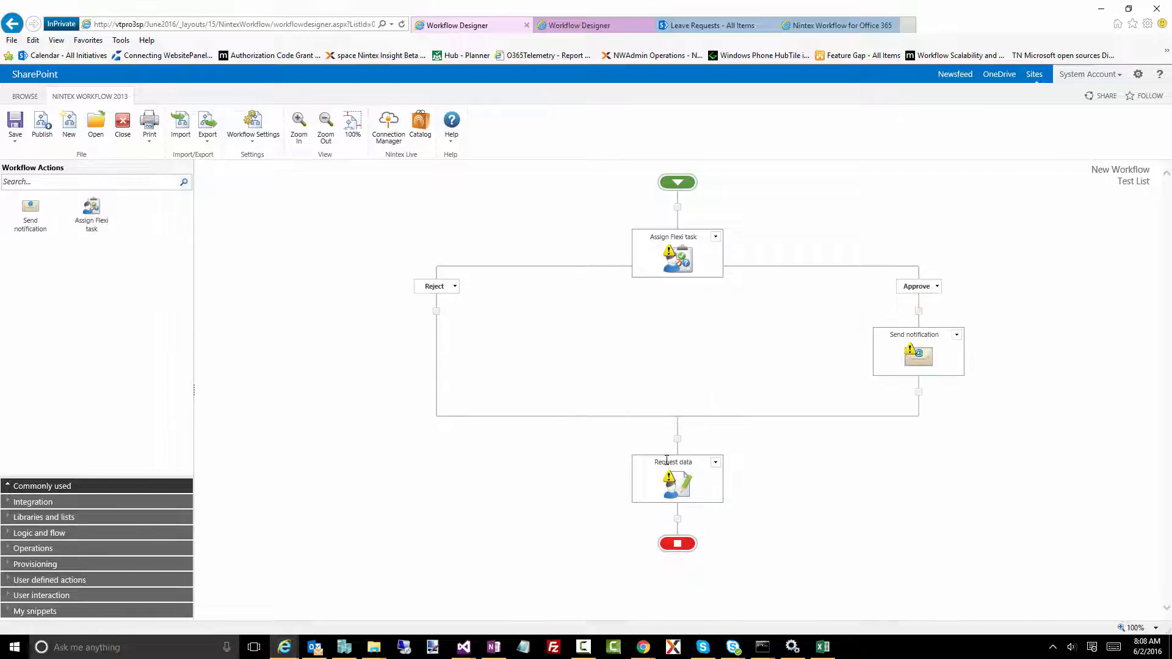
left_click_drag(676, 482, 440, 313)
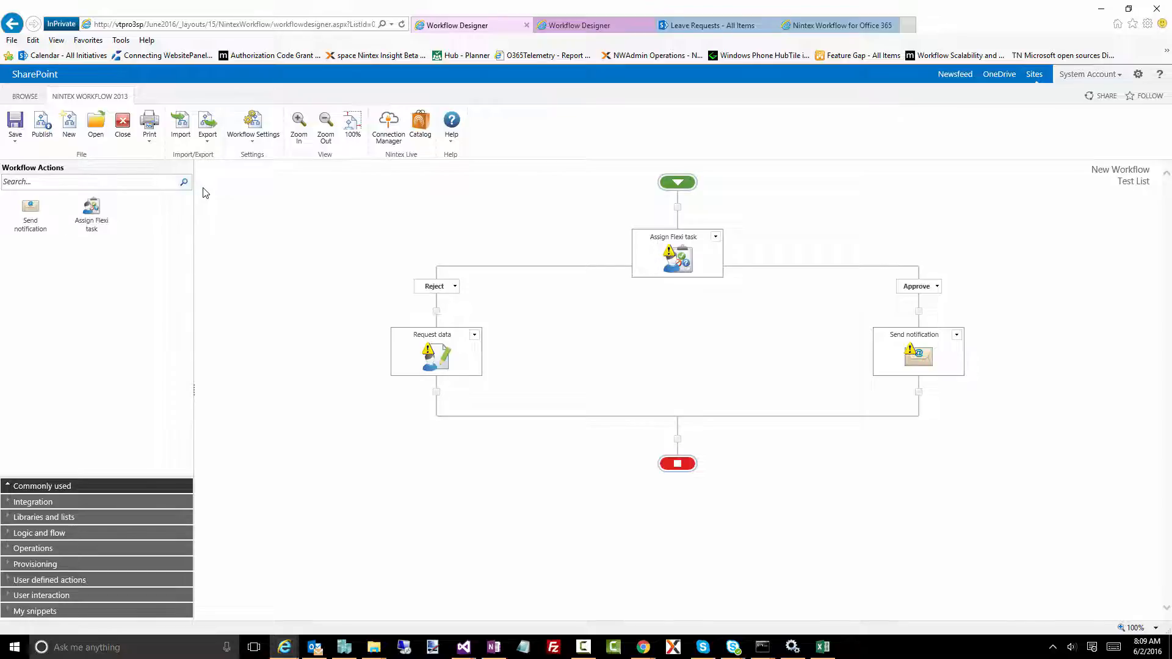
Step: Start exporting the workflow as a file and cancel the download
left_click(208, 131)
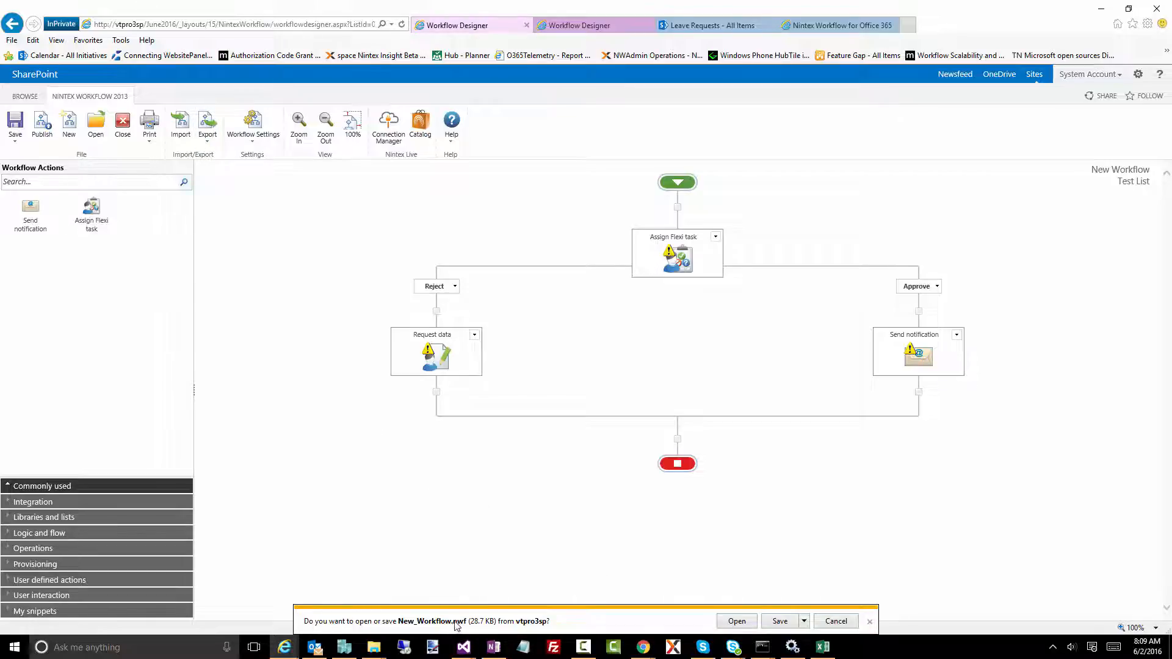
left_click(845, 625)
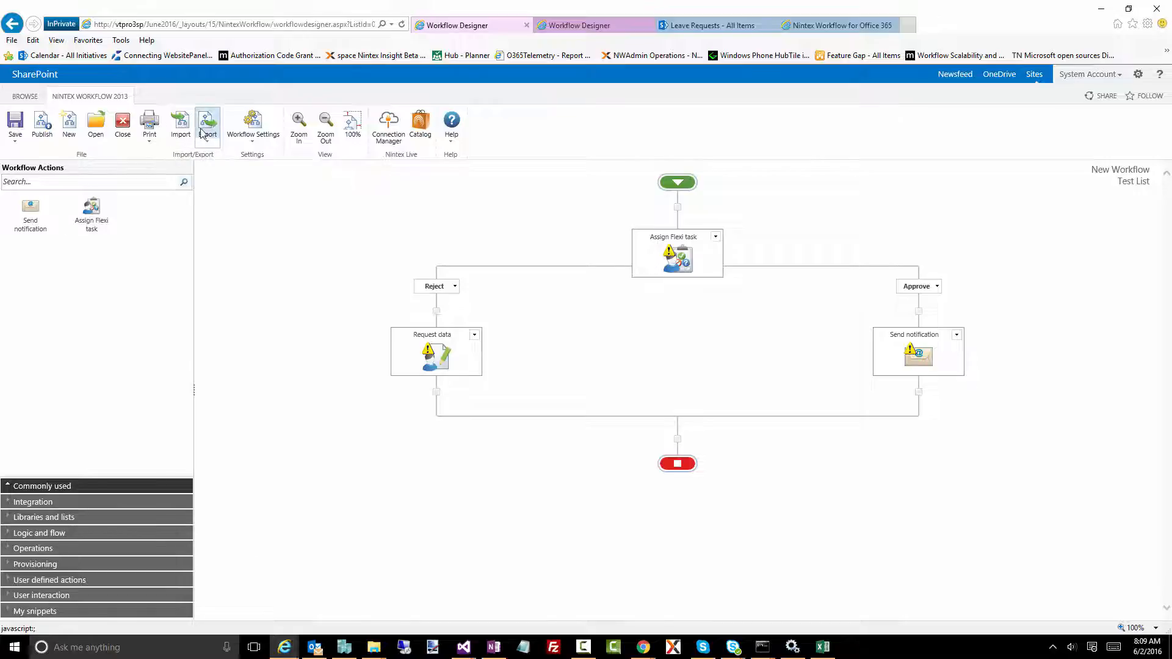
Step: Open the workflow settings and review the start options for created and modified items, keeping the current choices
left_click(251, 124)
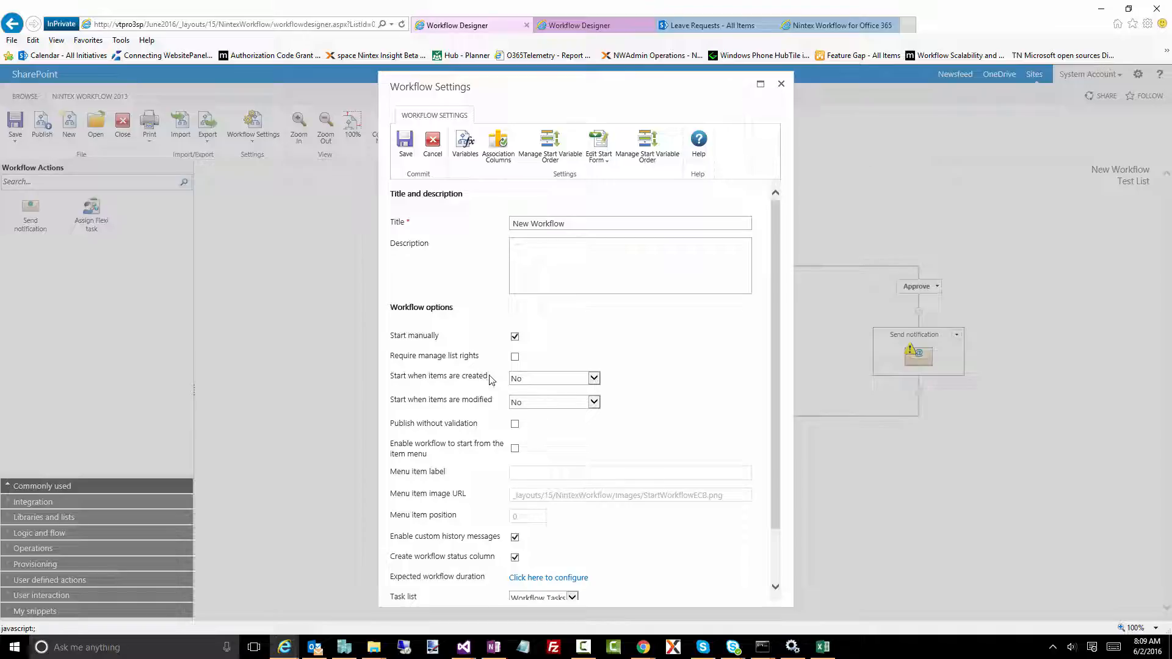
left_click_drag(488, 376, 462, 376)
left_click(490, 401)
left_click_drag(490, 401, 465, 401)
left_click(522, 379)
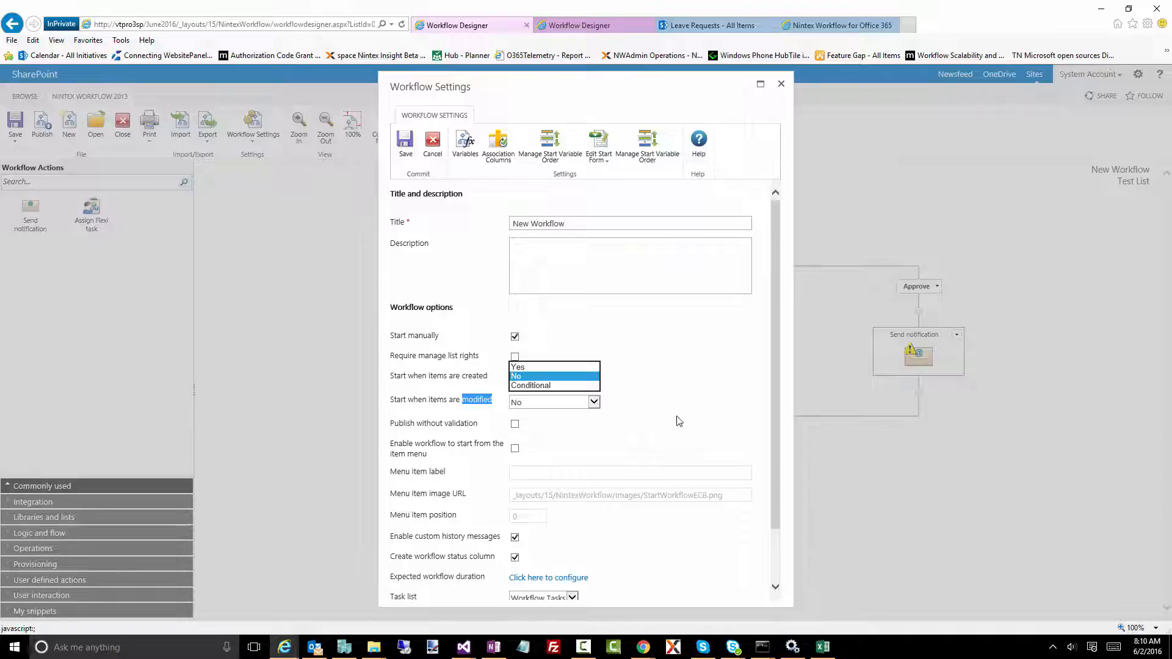
left_click(690, 387)
Step: Set the expected workflow duration to 2 days in the workflow settings
scroll(691, 387, "down", 1)
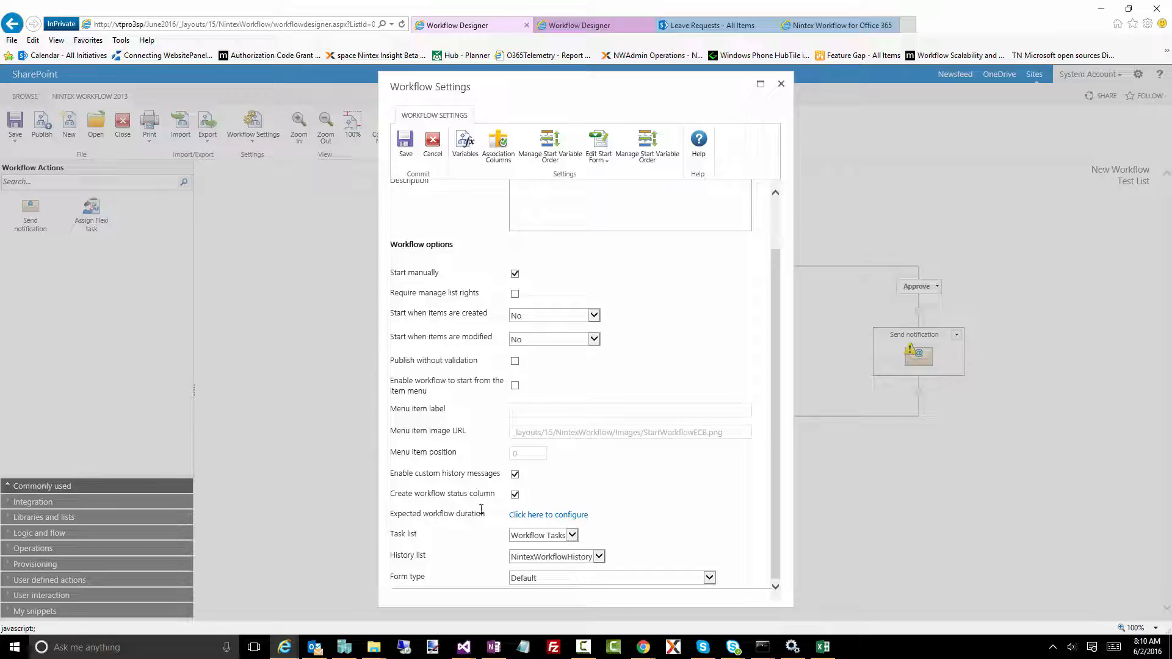
left_click_drag(488, 517, 426, 517)
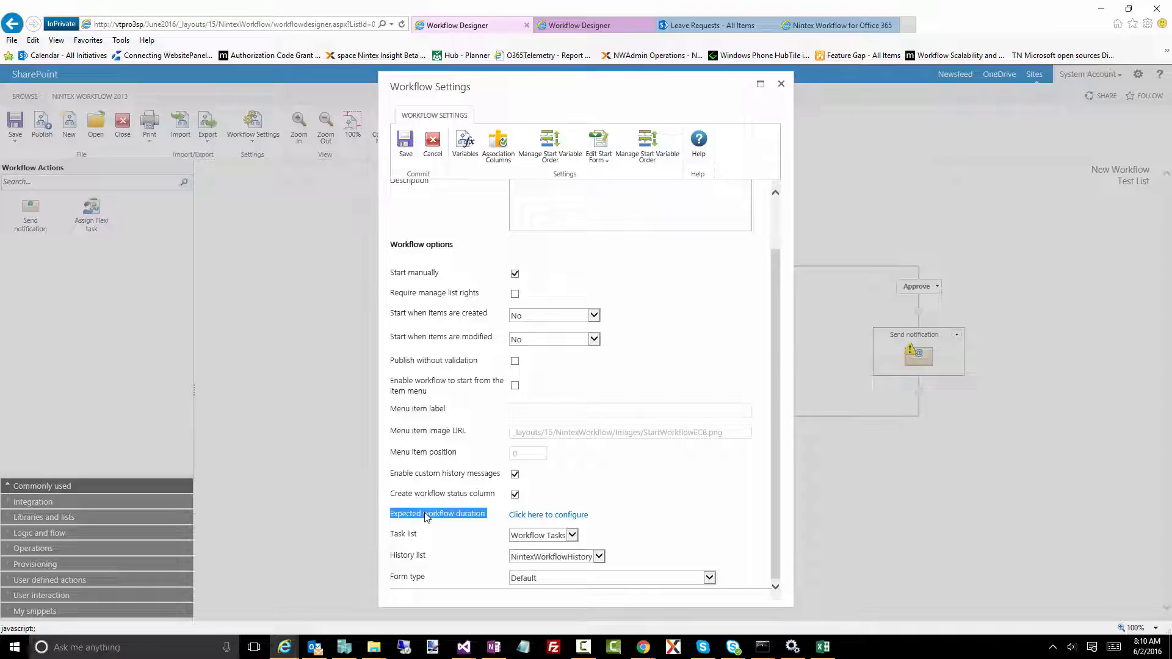
left_click(527, 520)
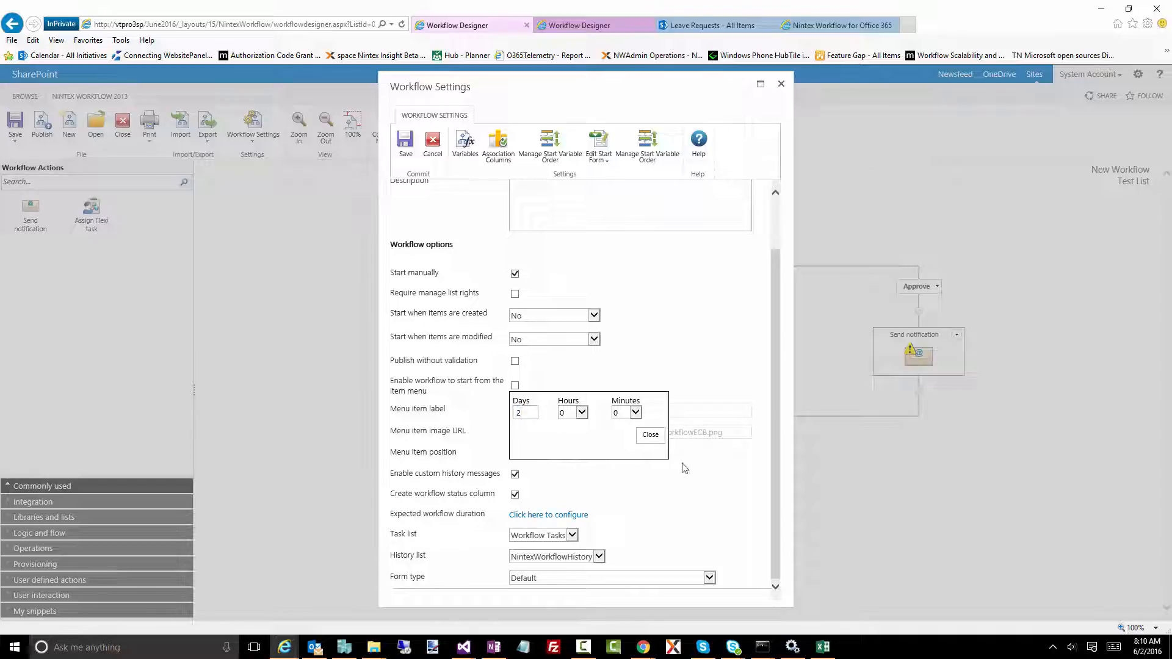
left_click(651, 436)
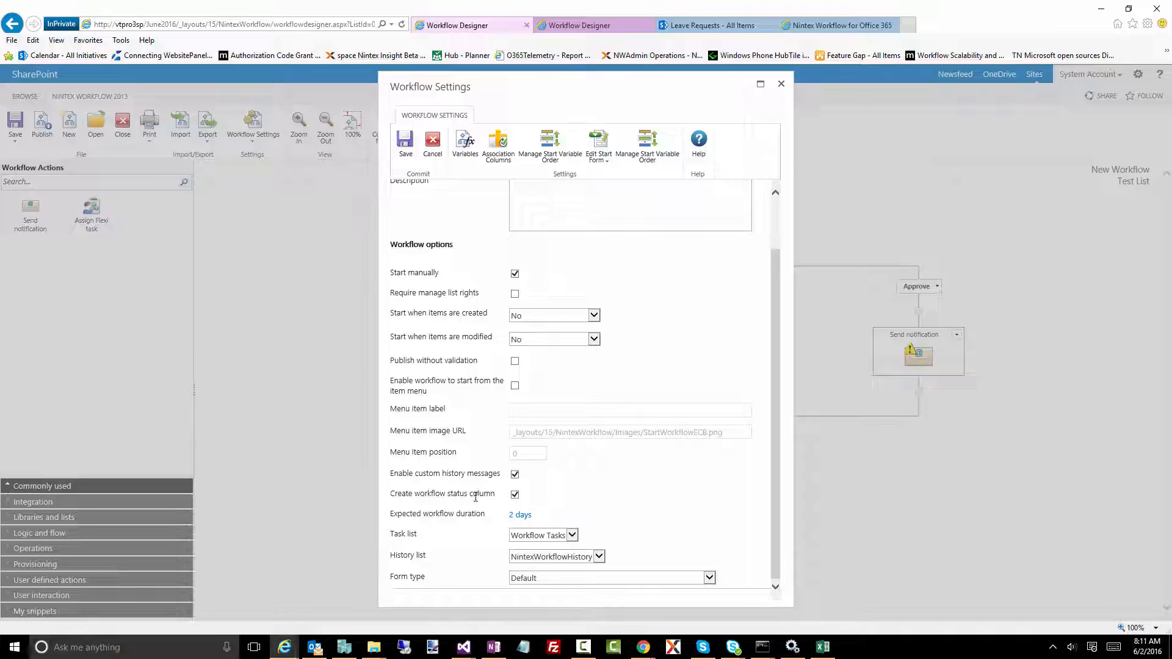
Step: Review the workflow status column, task list and history list options, and close the settings without saving
left_click_drag(498, 494, 389, 493)
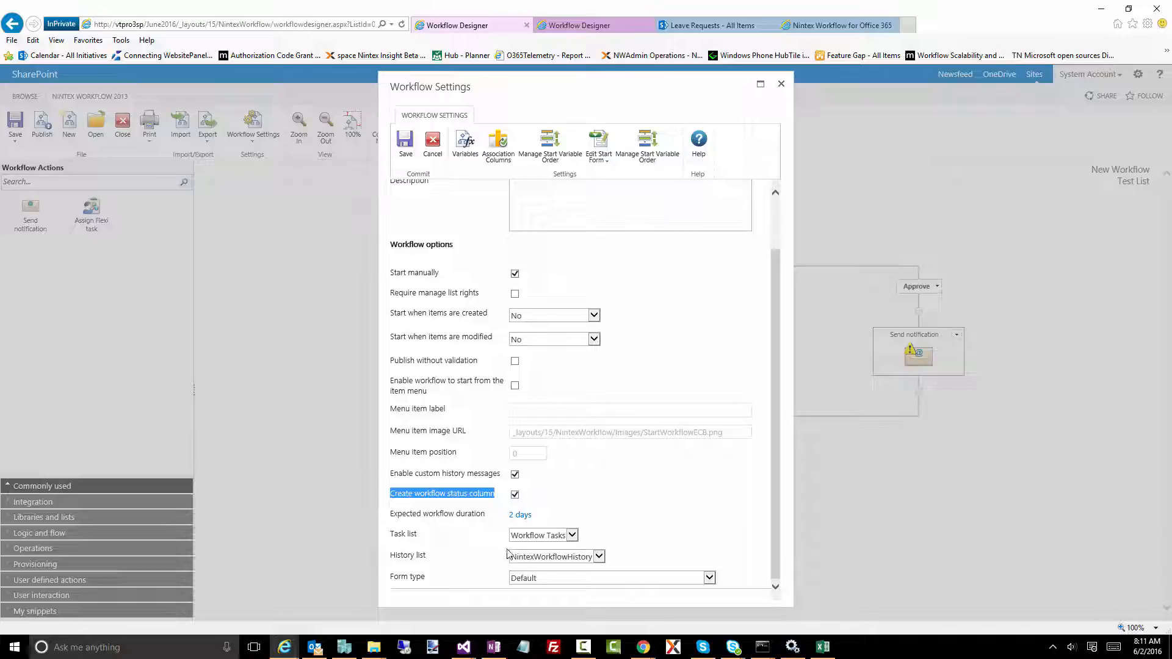
left_click(540, 535)
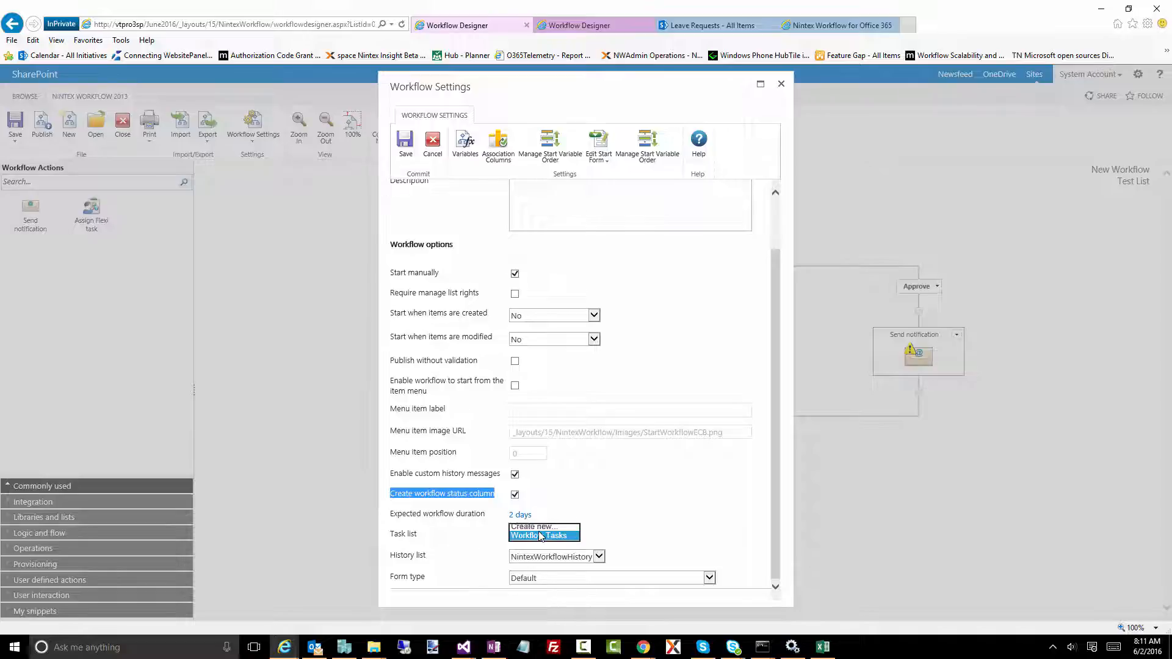
left_click(461, 541)
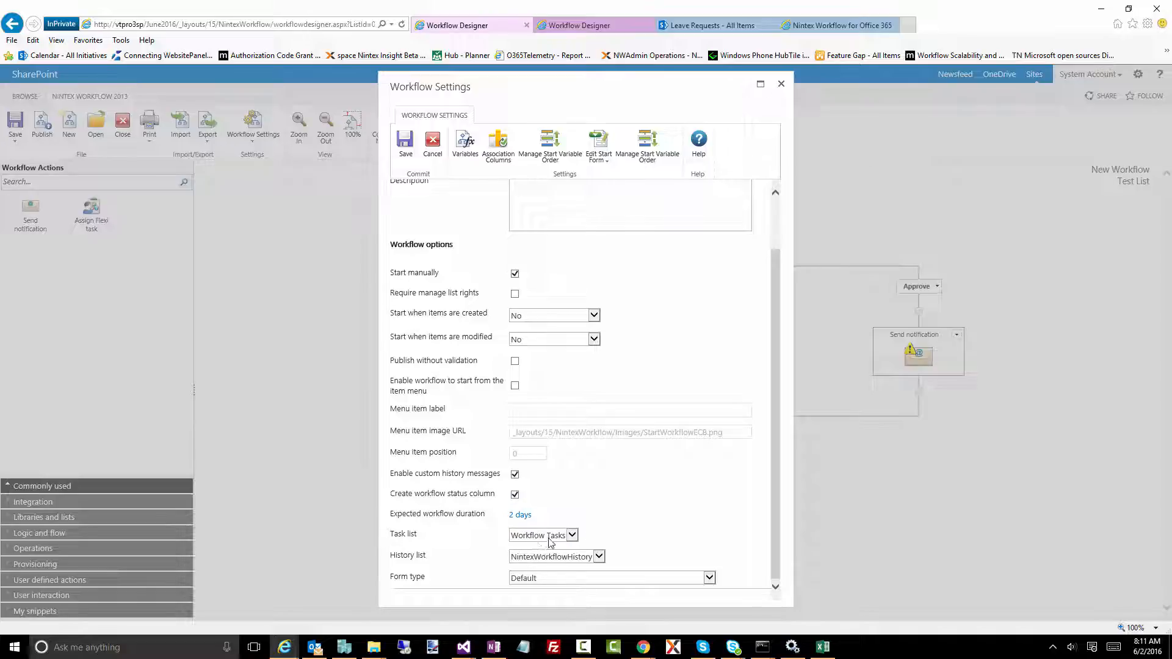
left_click(531, 558)
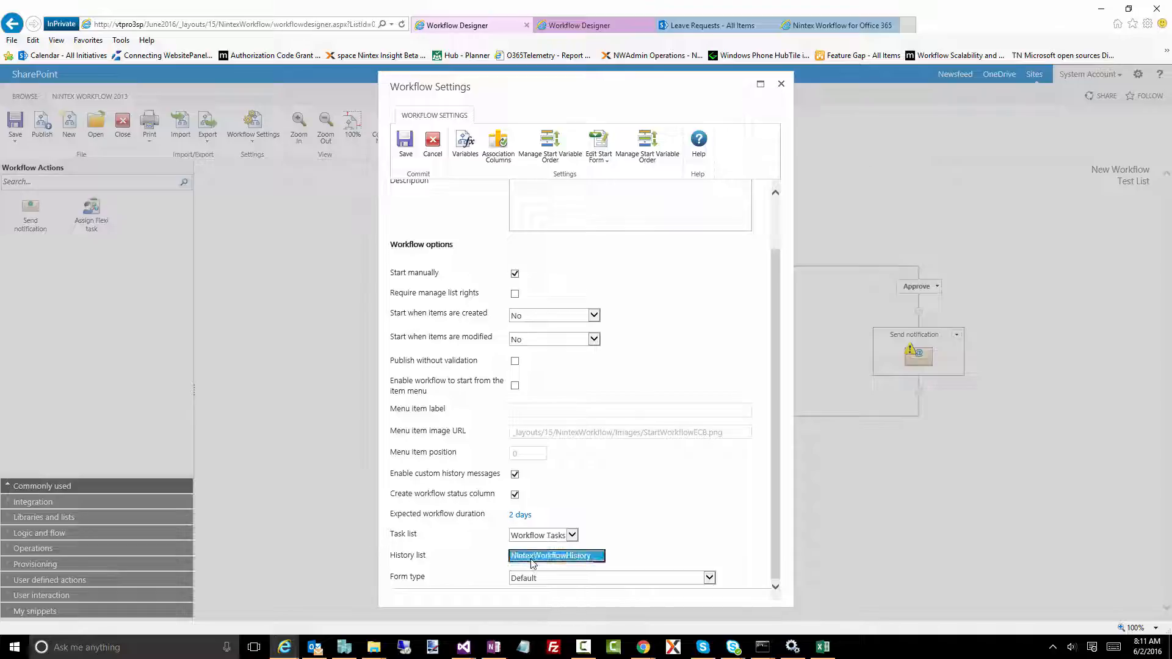
left_click(425, 551)
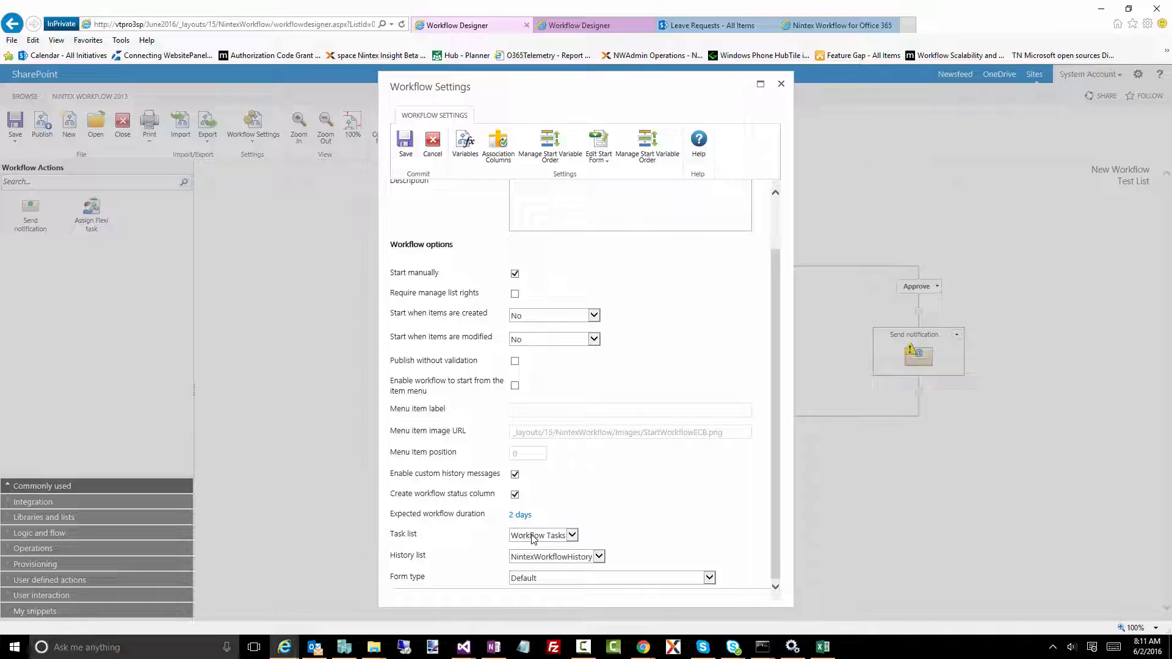
left_click(522, 537)
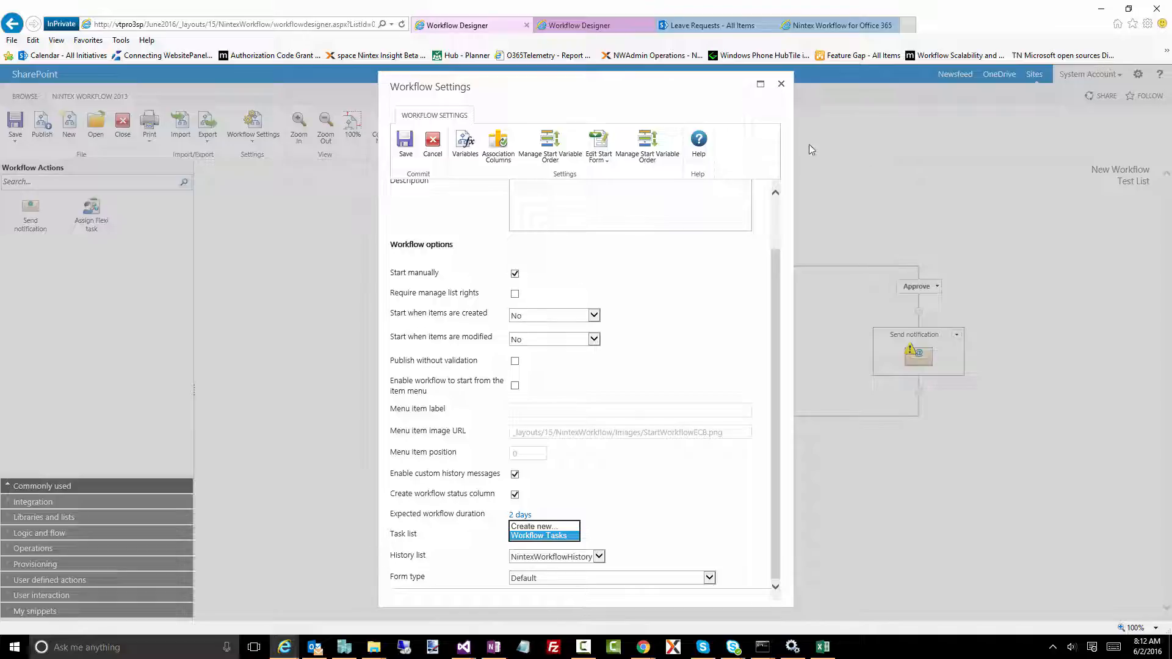
left_click(779, 85)
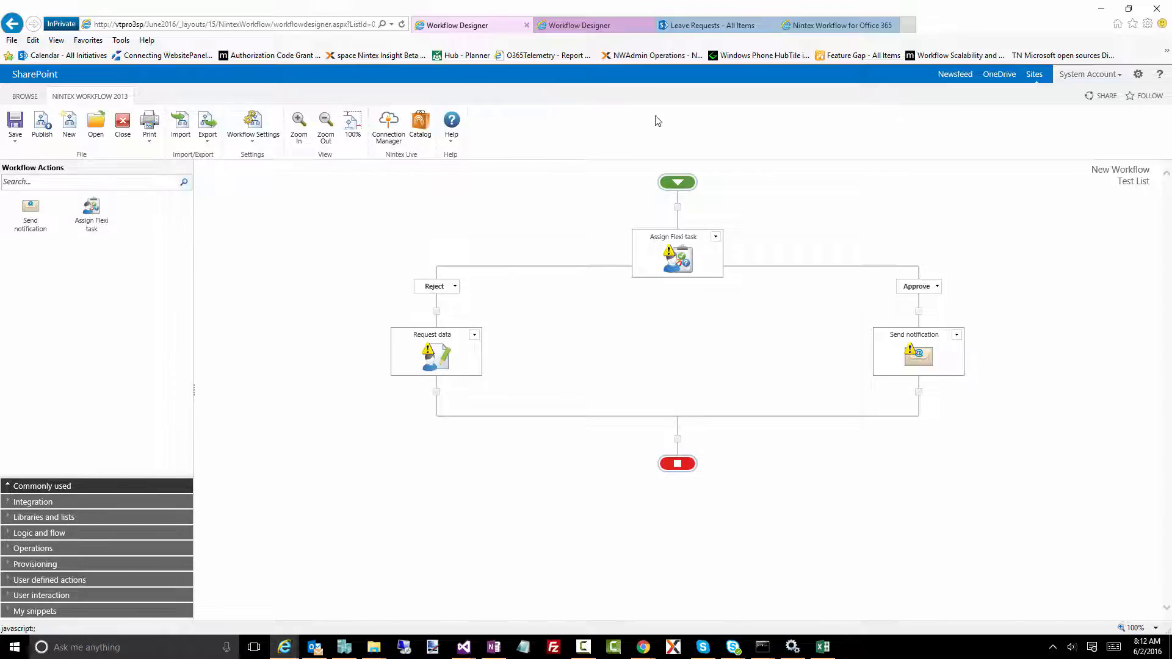
Step: Switch to the Office 365 Leave Requests list and start a new list workflow in Nintex Workflow for Office 365
left_click(694, 27)
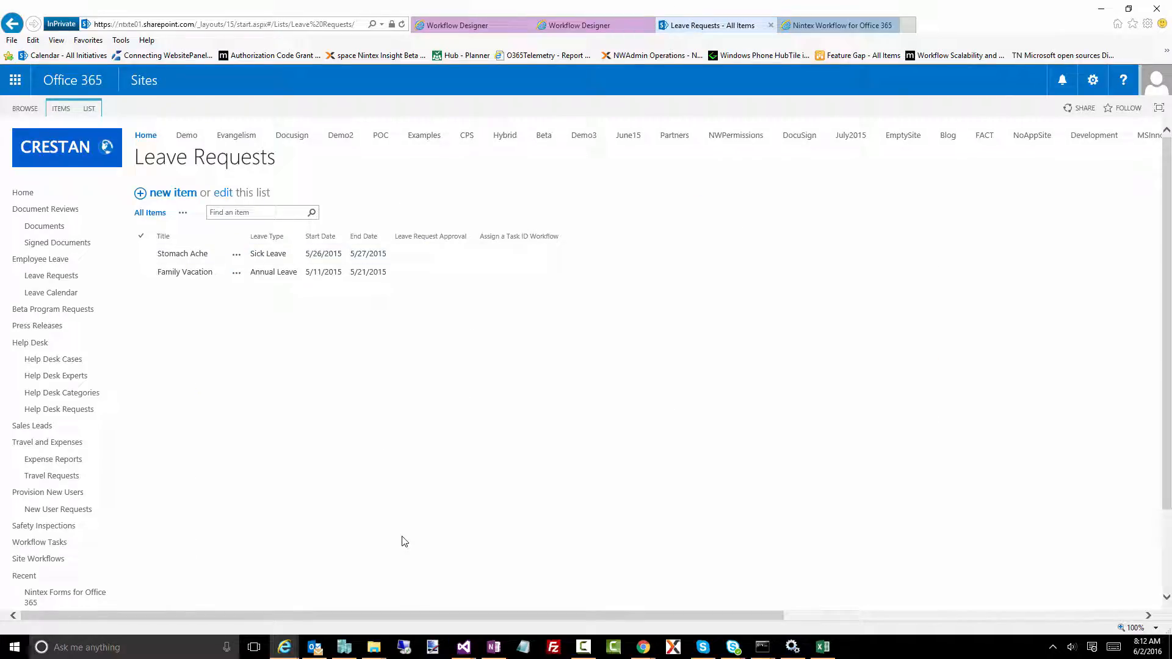
left_click(90, 110)
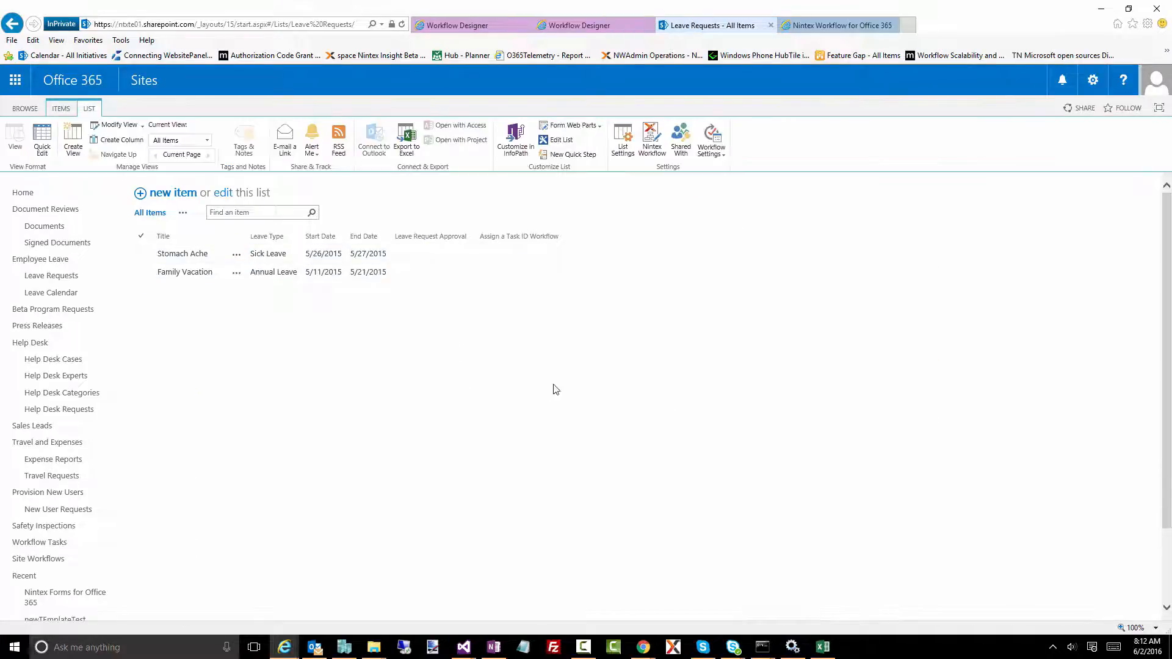
left_click(652, 153)
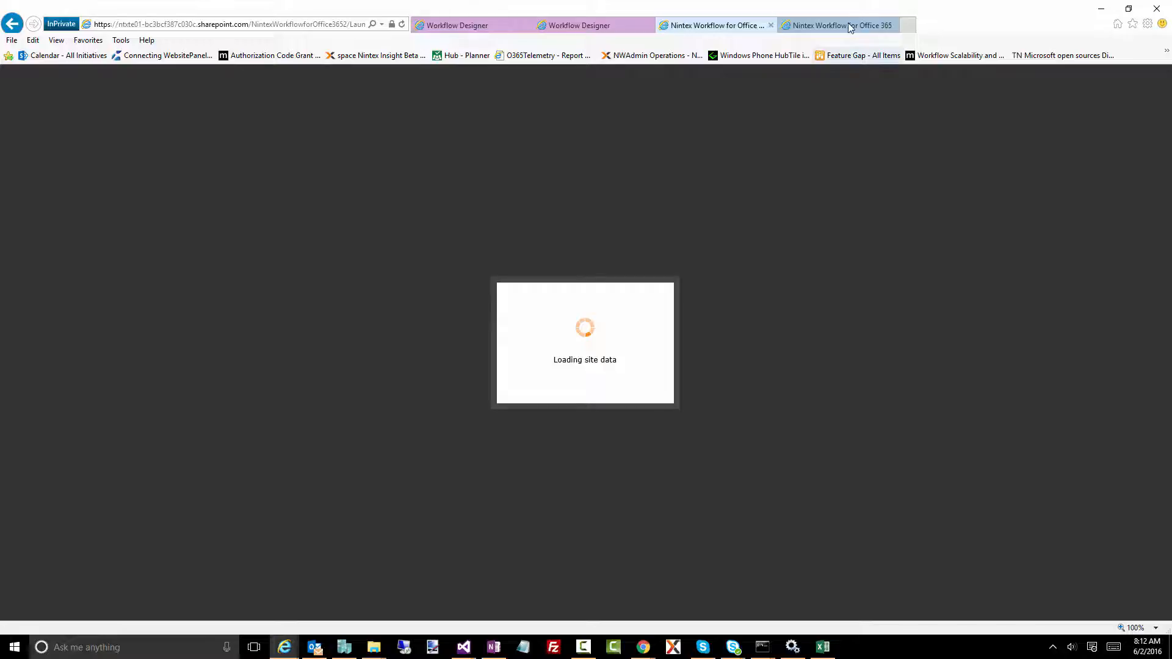
left_click_drag(747, 156, 738, 203)
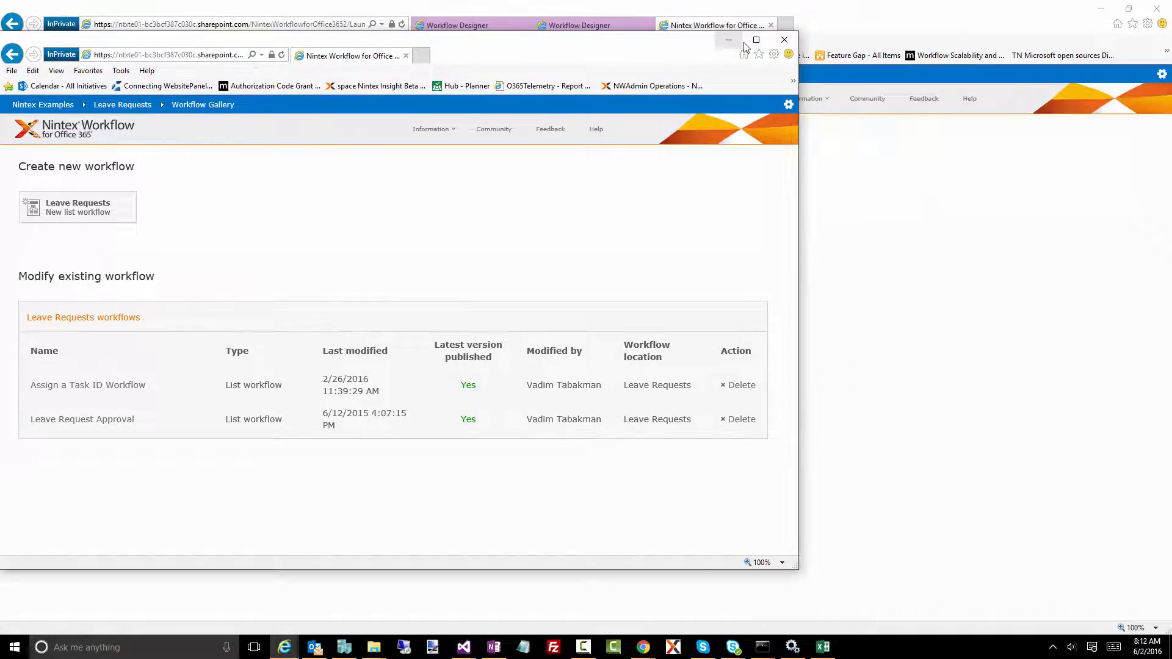
left_click(756, 39)
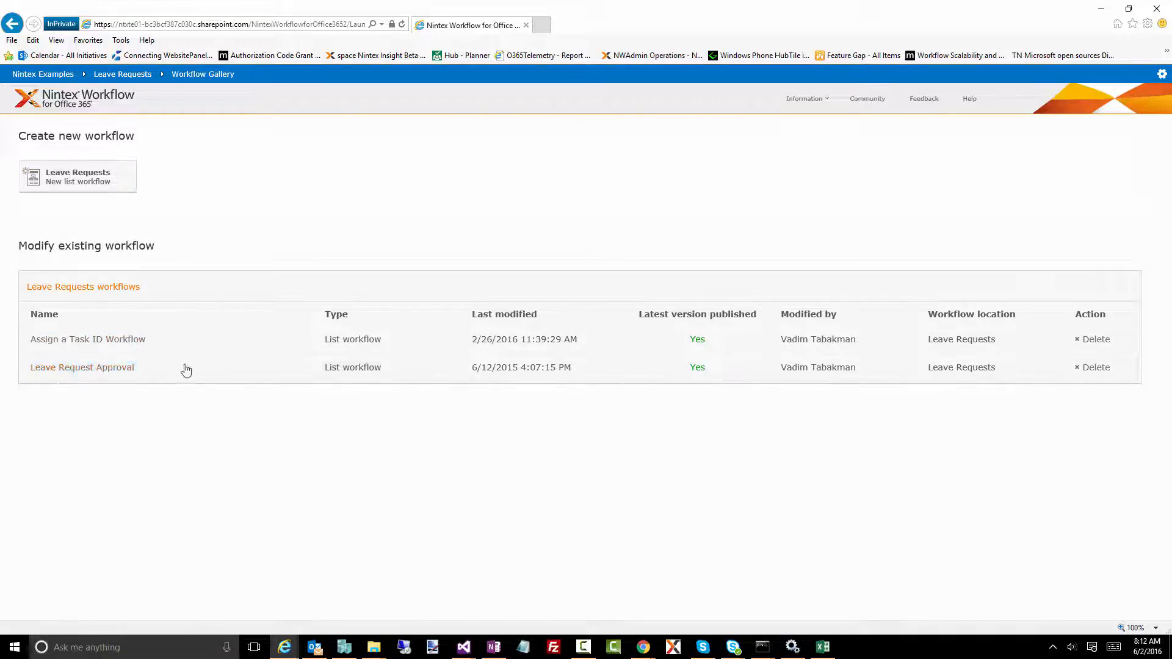
left_click(61, 183)
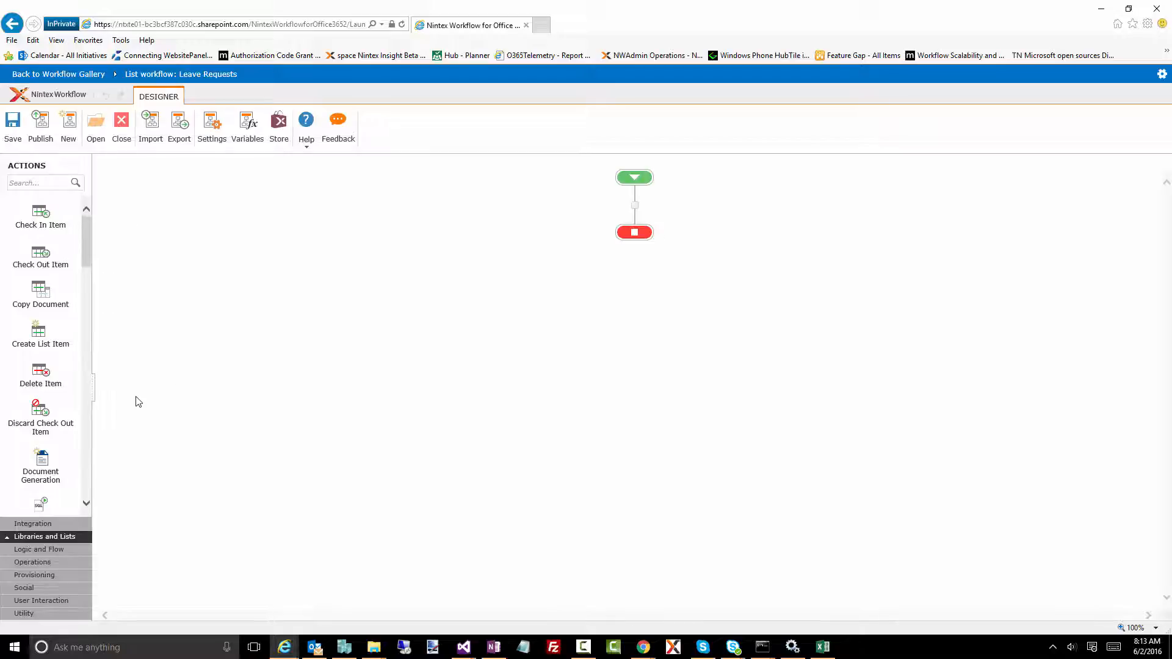
Step: Widen the actions pane and add an Assign a task action with a Send an Email action in its Rejected branch
left_click_drag(93, 387, 244, 388)
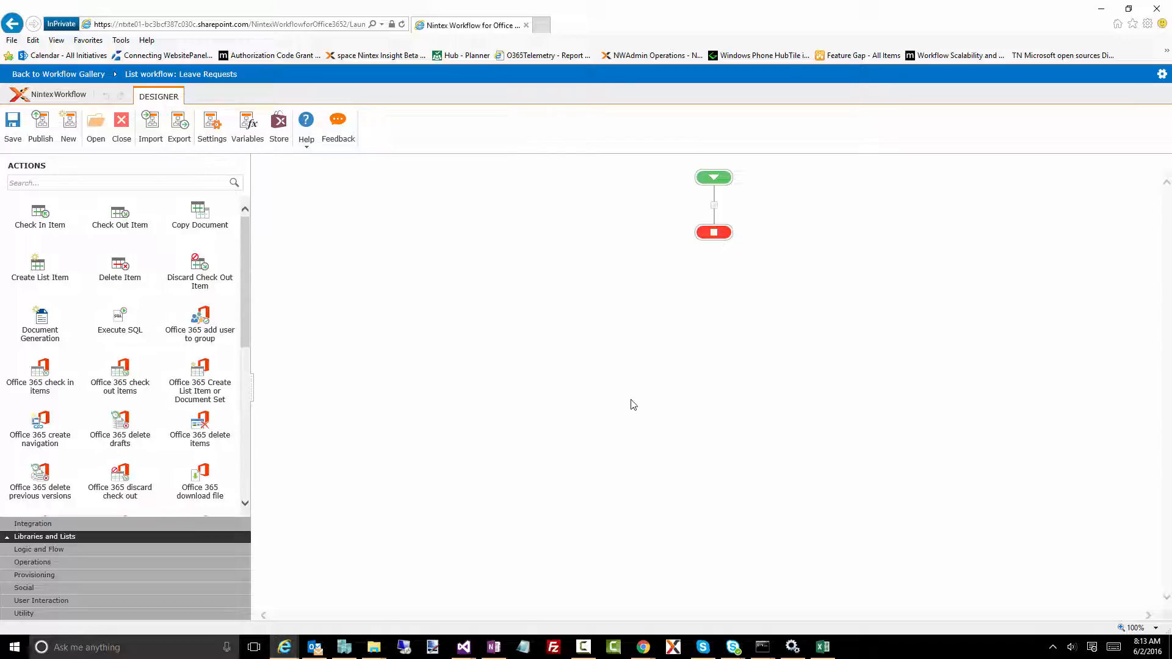
left_click(48, 602)
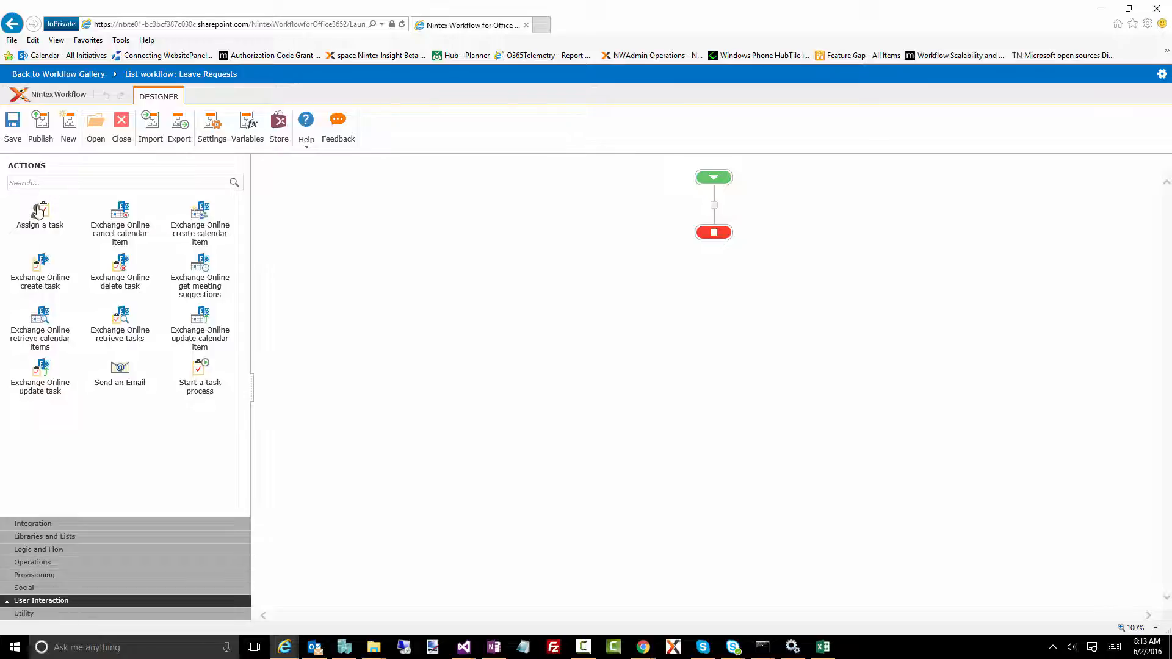
left_click_drag(77, 221, 711, 207)
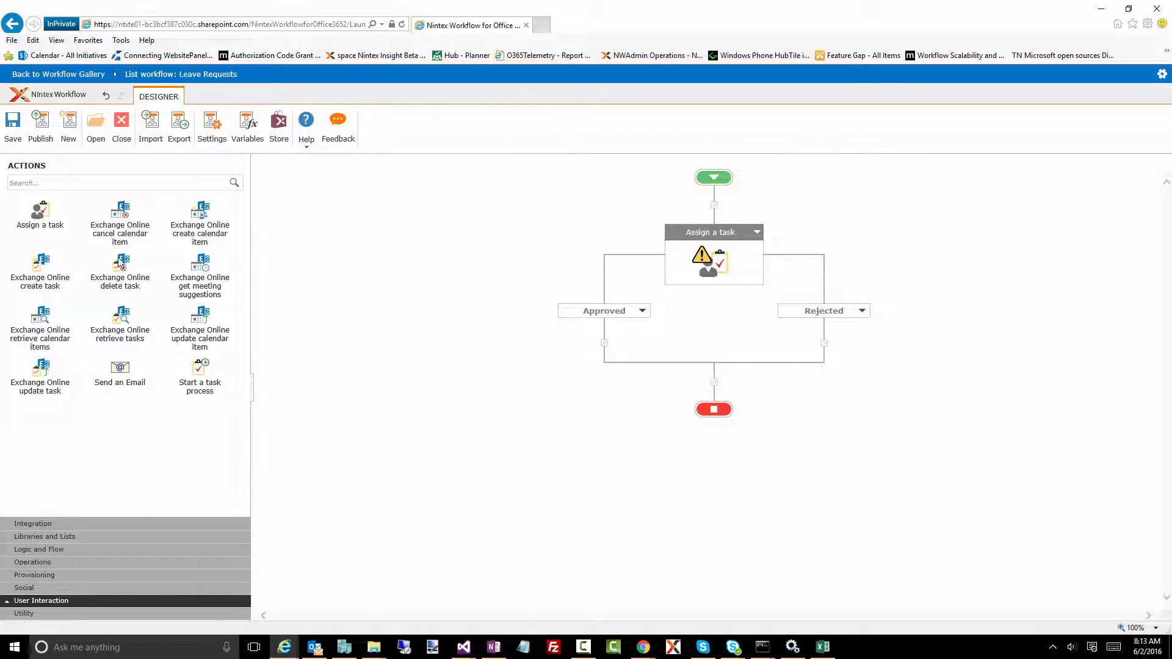
left_click_drag(122, 368, 825, 345)
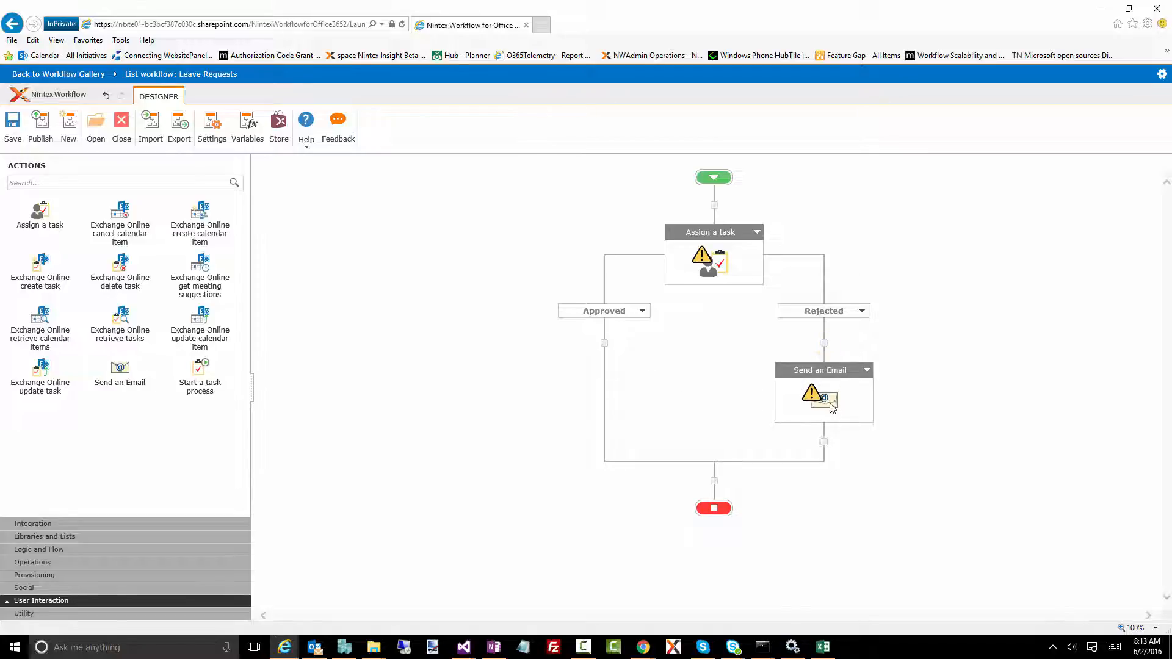
Step: Look through the insertable action categories above Assign a task, and move Send an Email to the Approved branch
left_click_drag(803, 401, 604, 342)
right_click(714, 208)
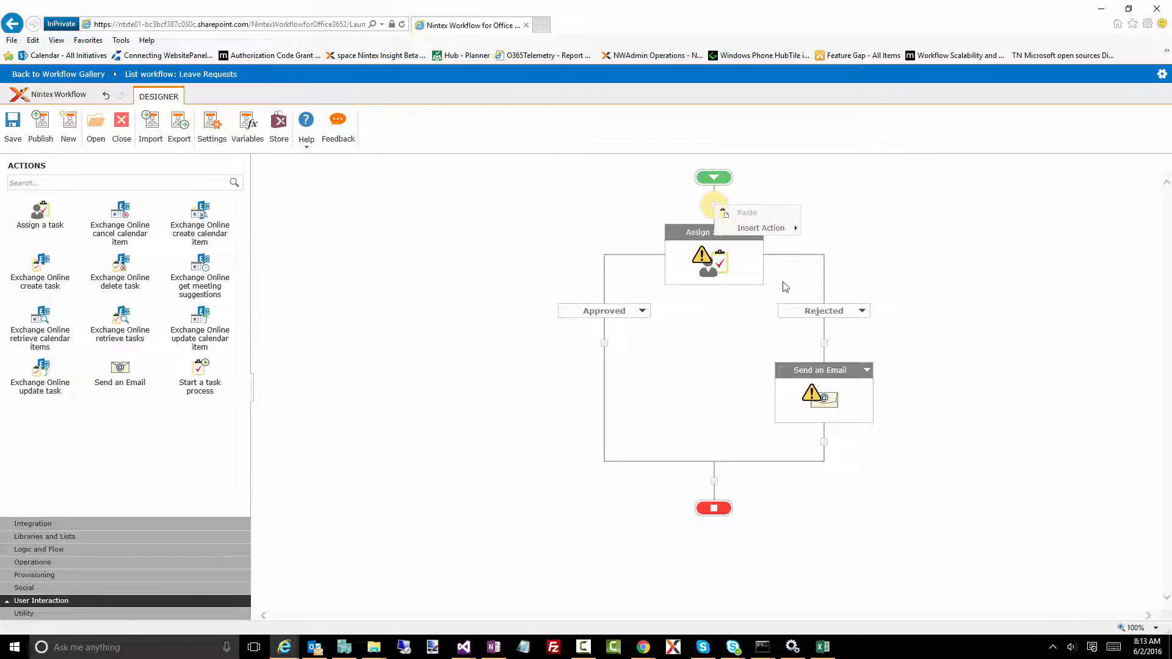
mouse_move(763, 228)
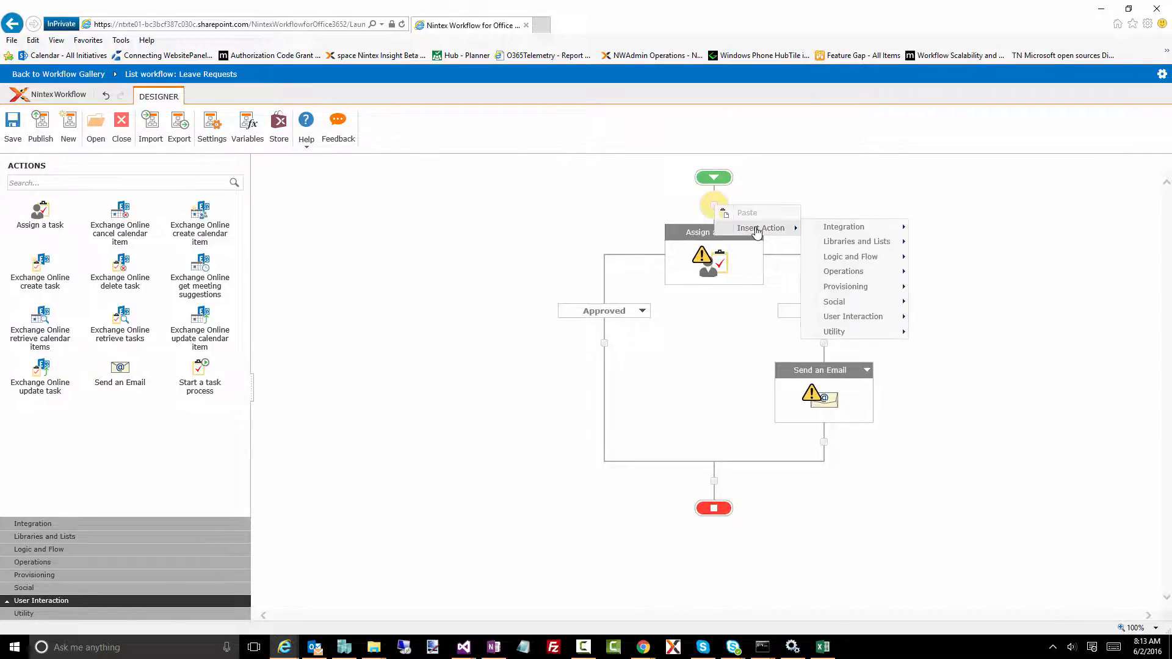
mouse_move(866, 302)
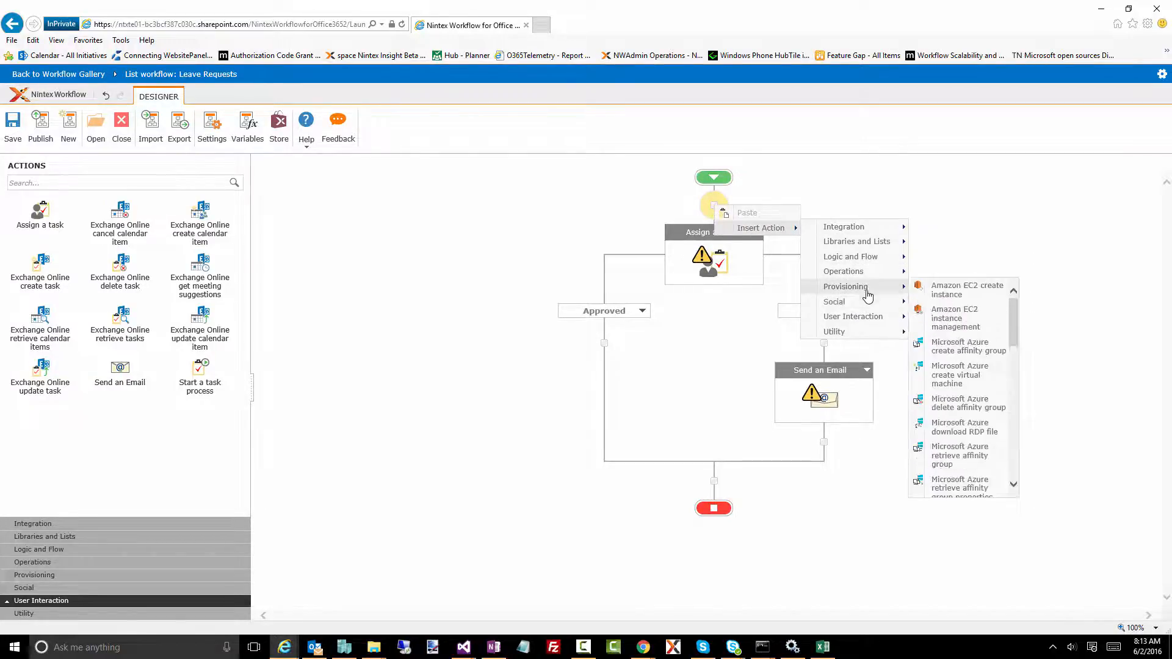
left_click(764, 359)
left_click_drag(834, 401, 605, 342)
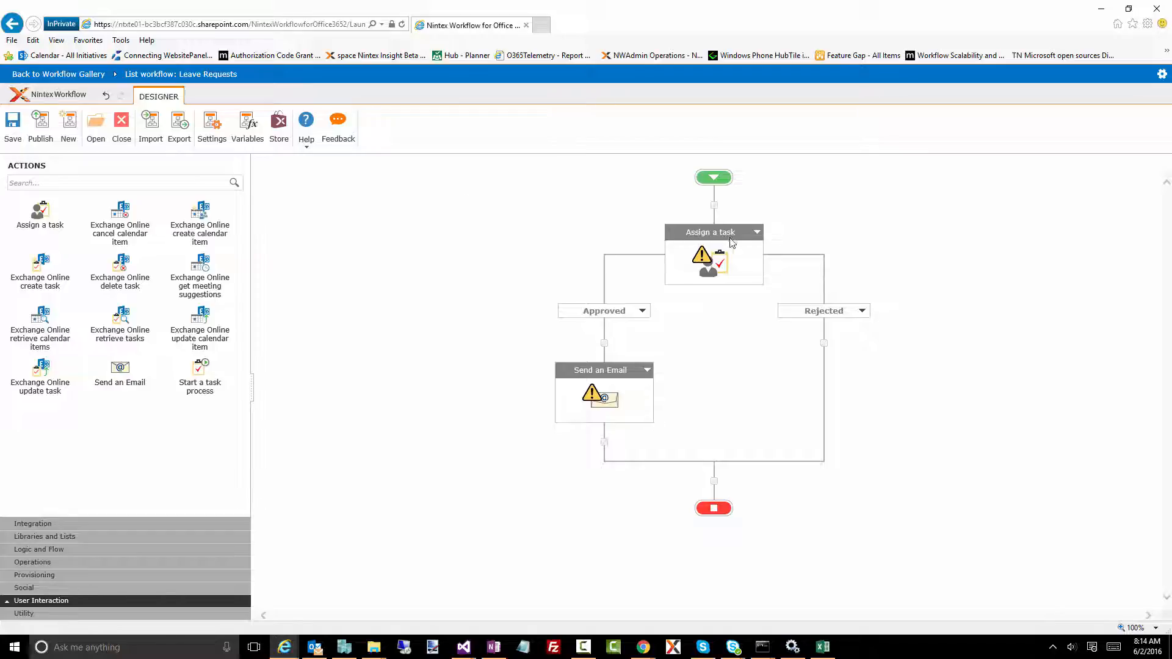
Step: Copy the Assign a task action with its branches and paste it at the end of the workflow
left_click(758, 234)
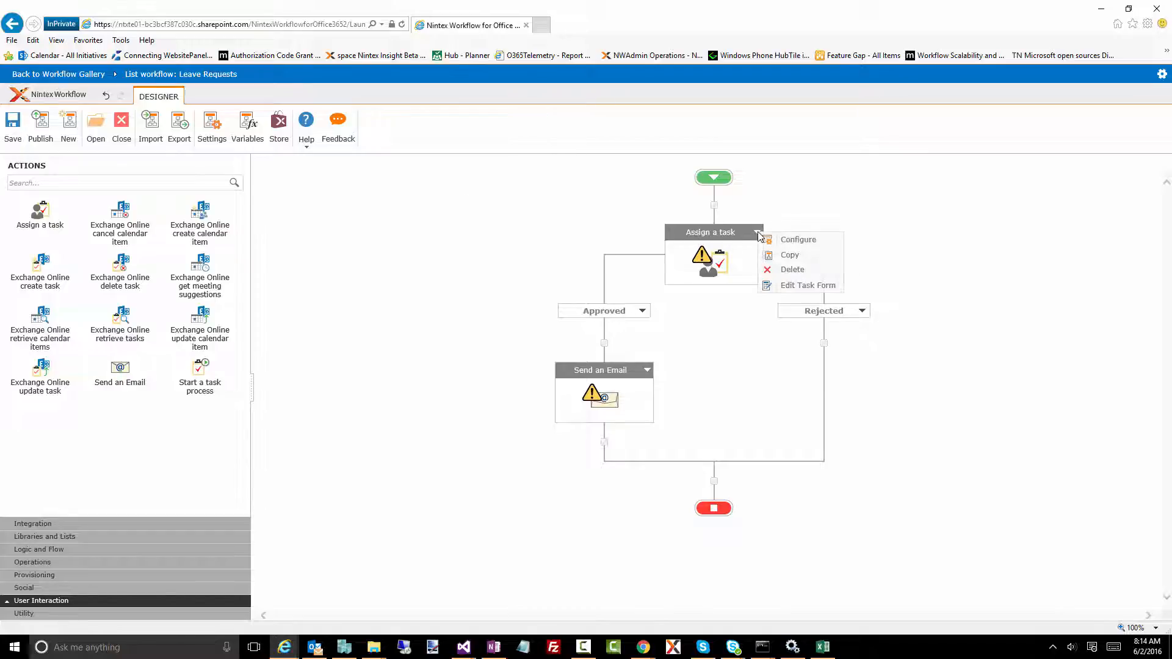
left_click(785, 256)
left_click(714, 481)
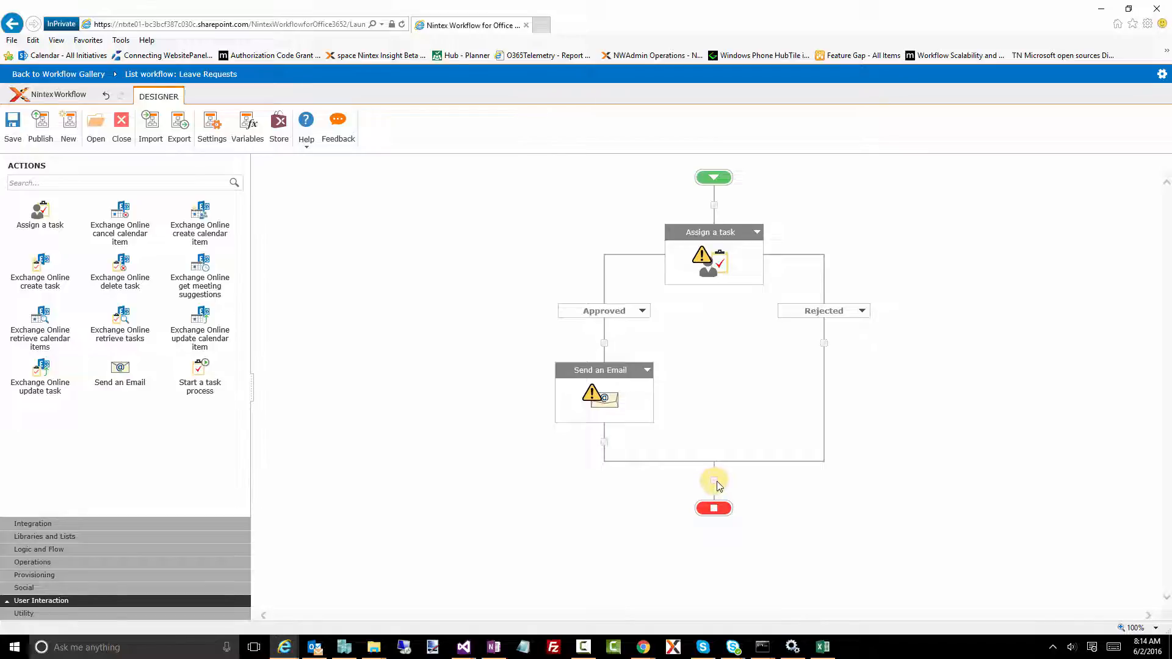
left_click(745, 489)
scroll(743, 492, "down", 1)
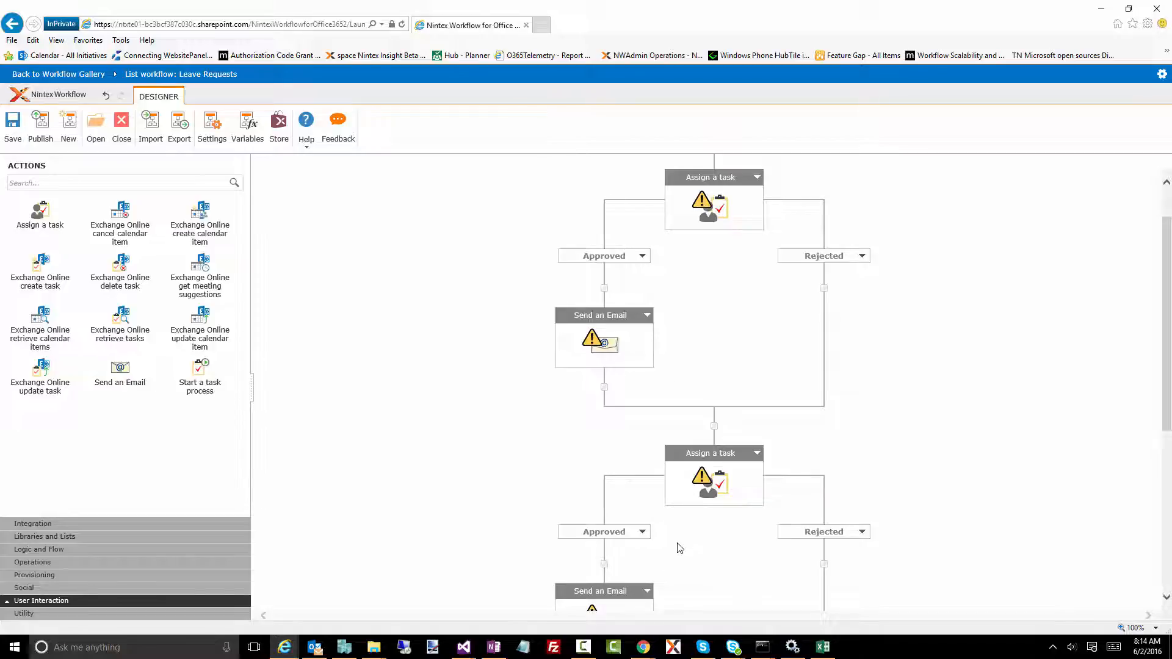
scroll(510, 476, "up", 1)
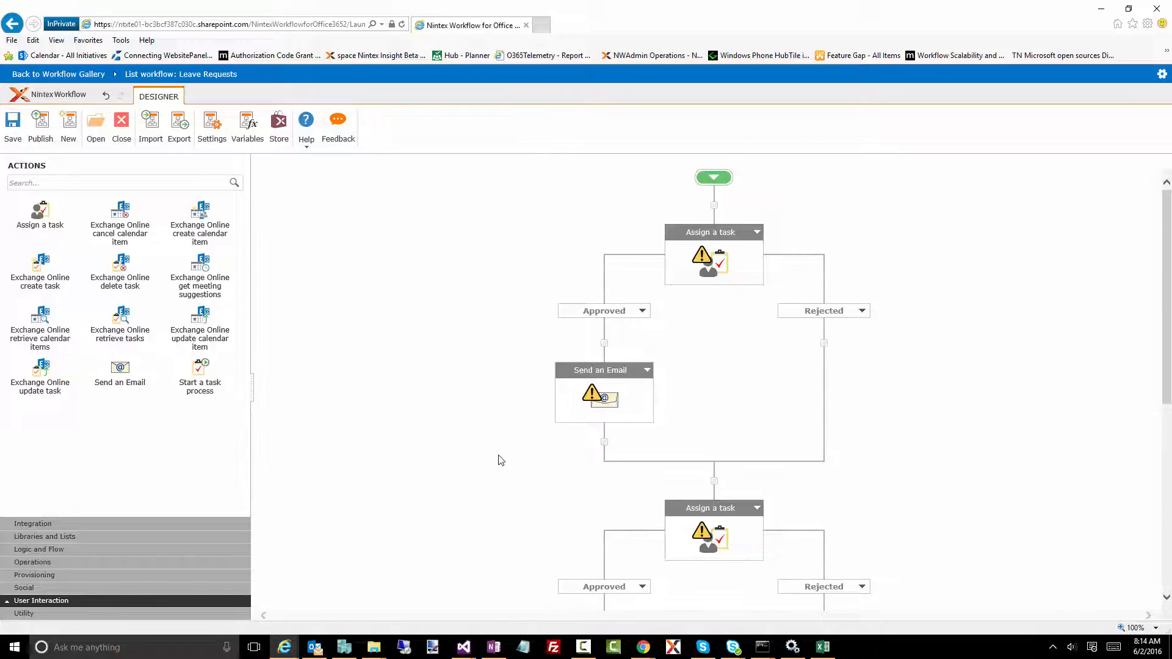
Step: Review the task list, history list and start options in the Leave Requests workflow's settings, and cancel without changes
left_click(214, 140)
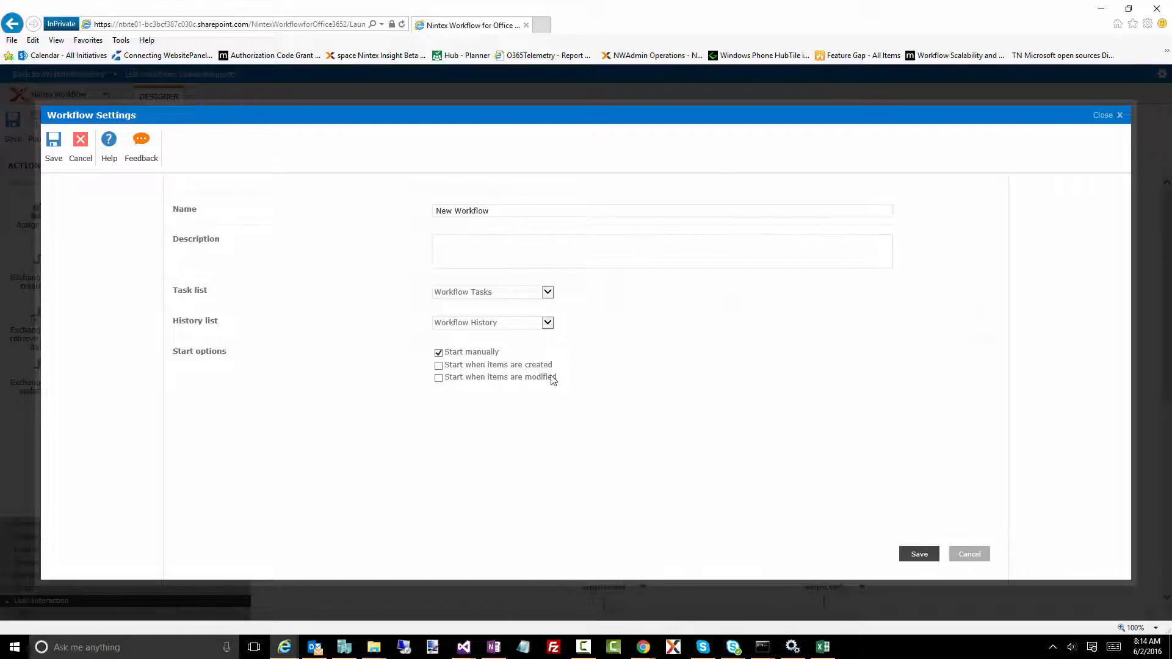
left_click(466, 296)
left_click(469, 325)
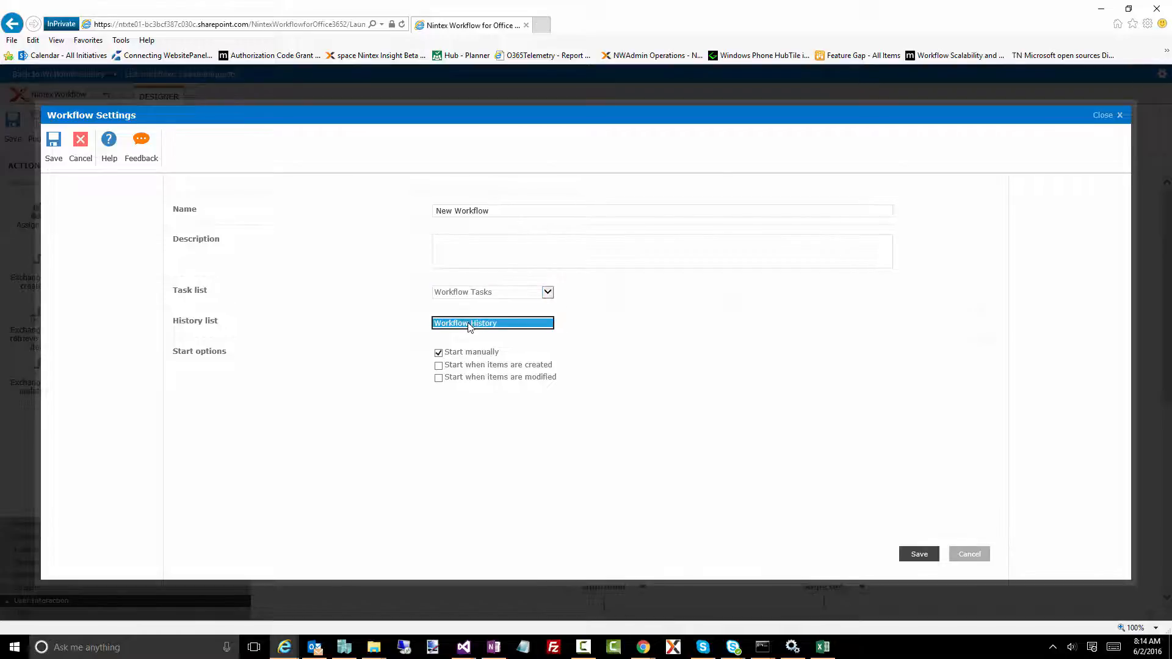
left_click(401, 303)
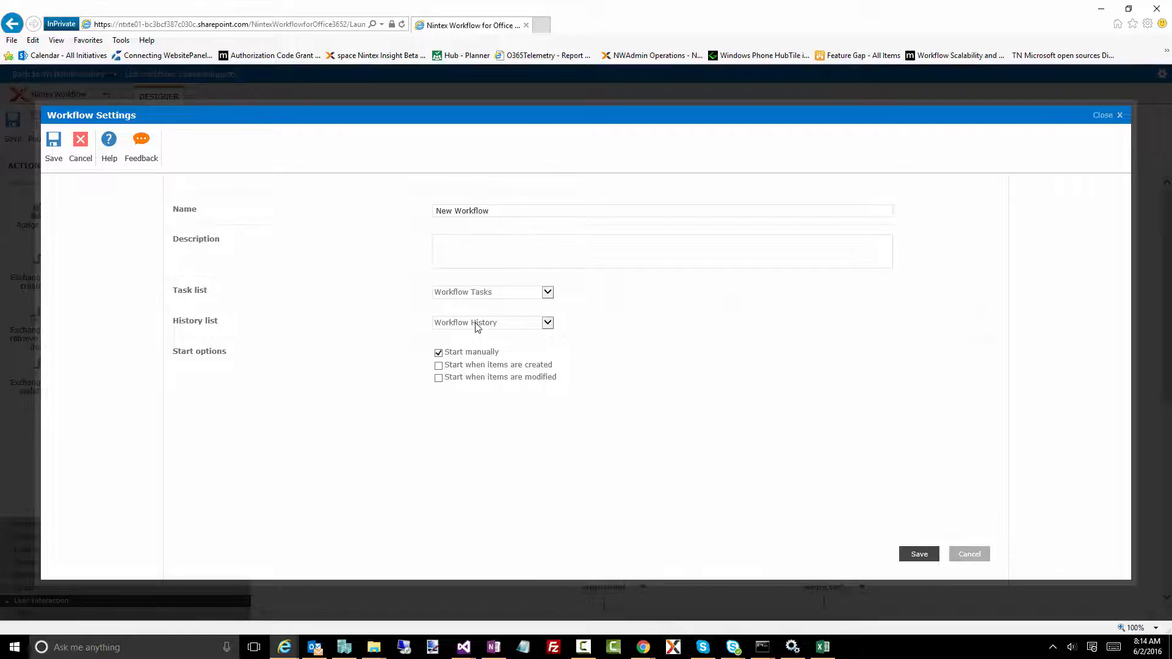
left_click(989, 553)
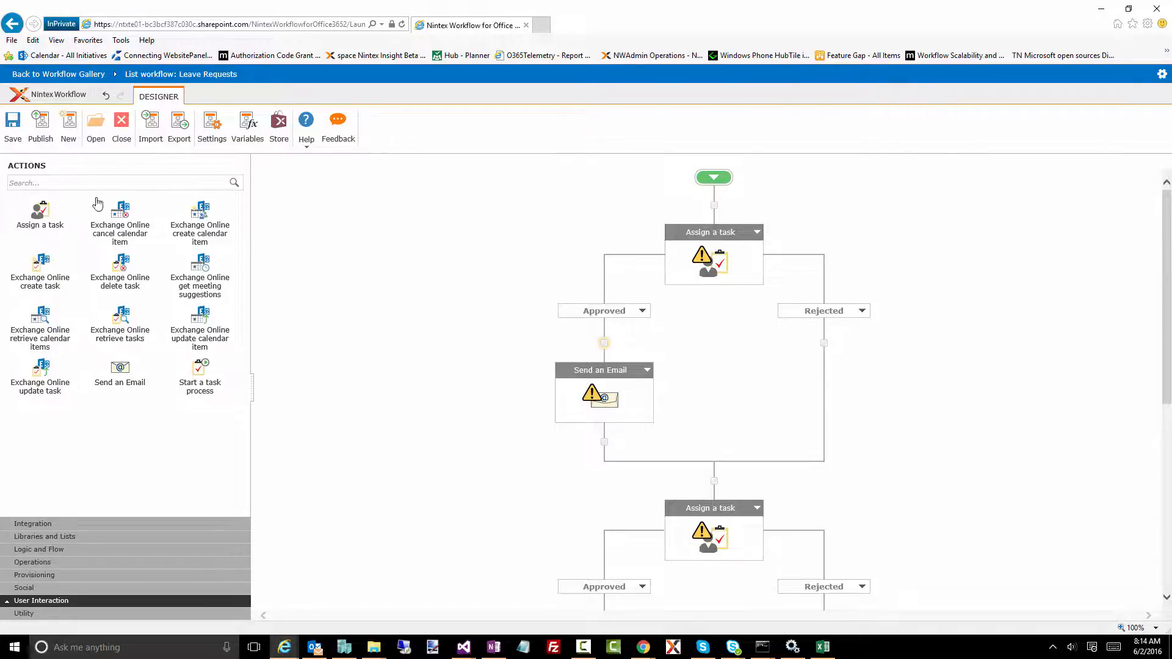
Step: Try to publish the Leave Requests workflow as New Workflow with manual start, and close the resulting dialog
left_click(41, 140)
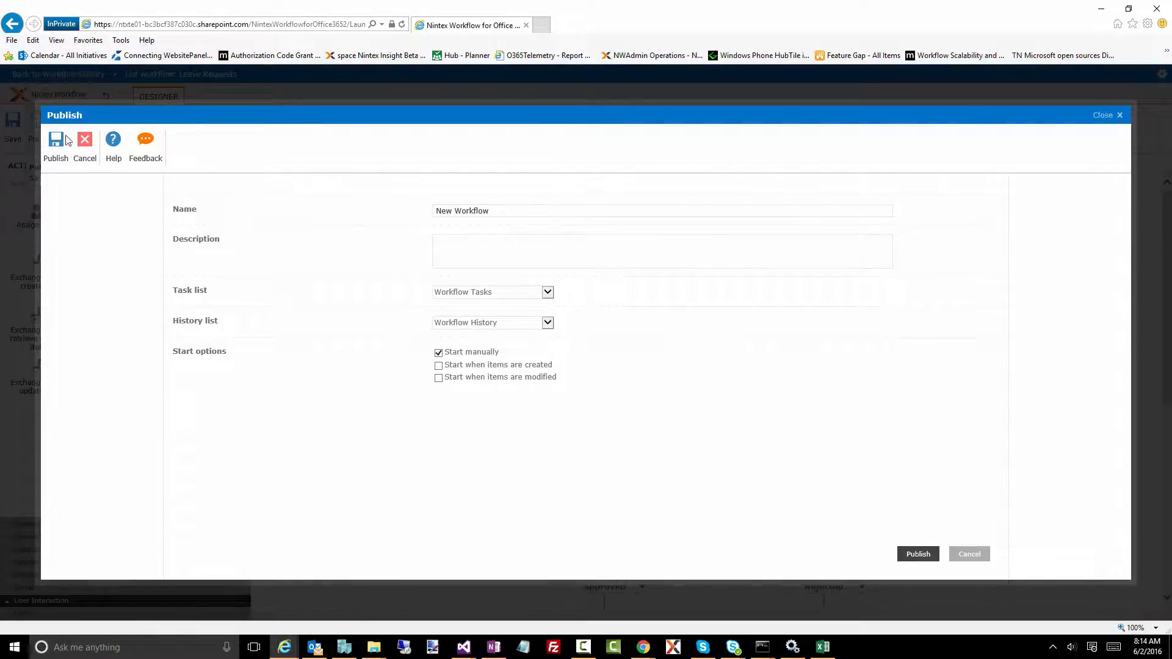
left_click(916, 554)
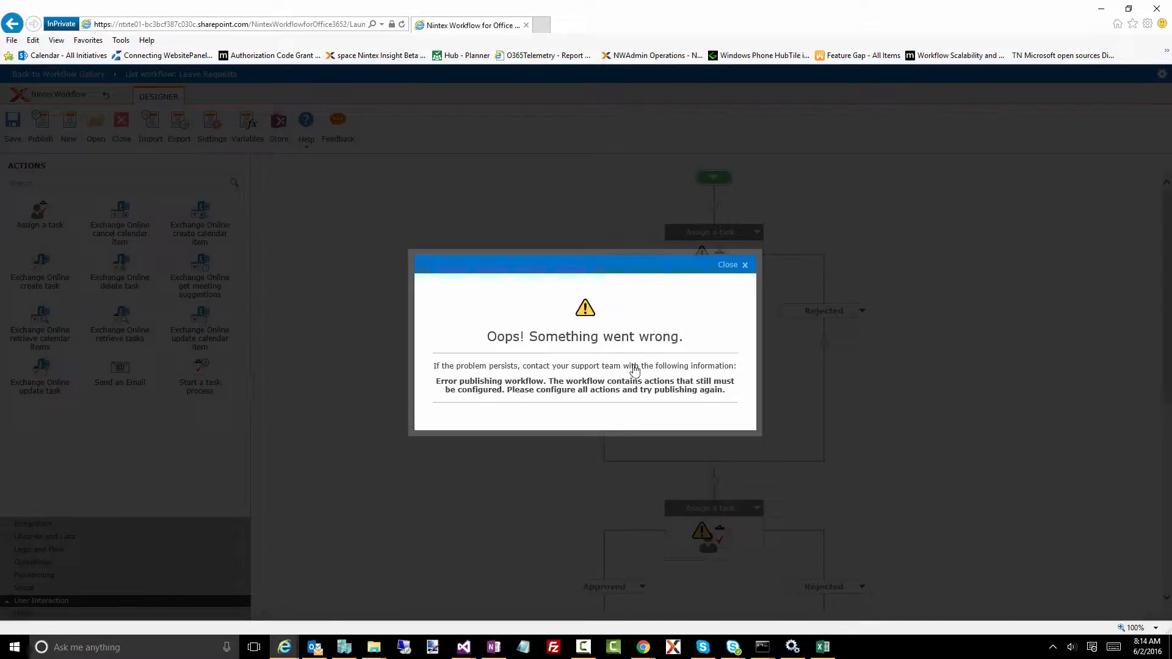
left_click(744, 264)
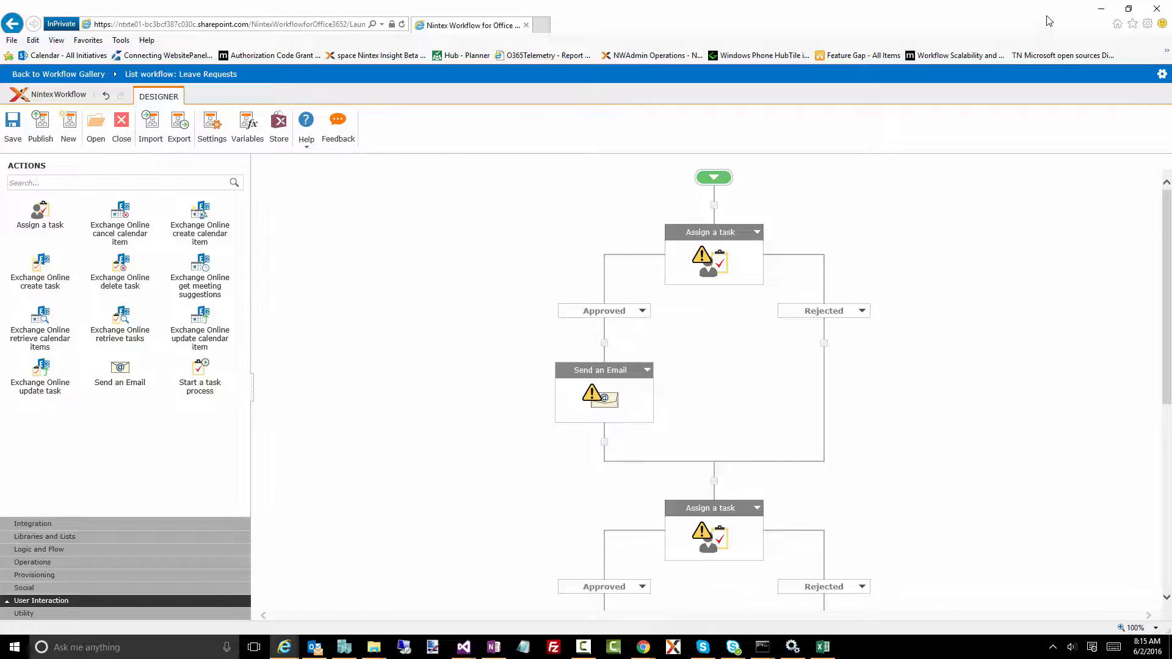
Step: Minimize the Leave Requests designer, switch to the Test List workflow designer, and copy its Assign Flexi task action
left_click(1101, 8)
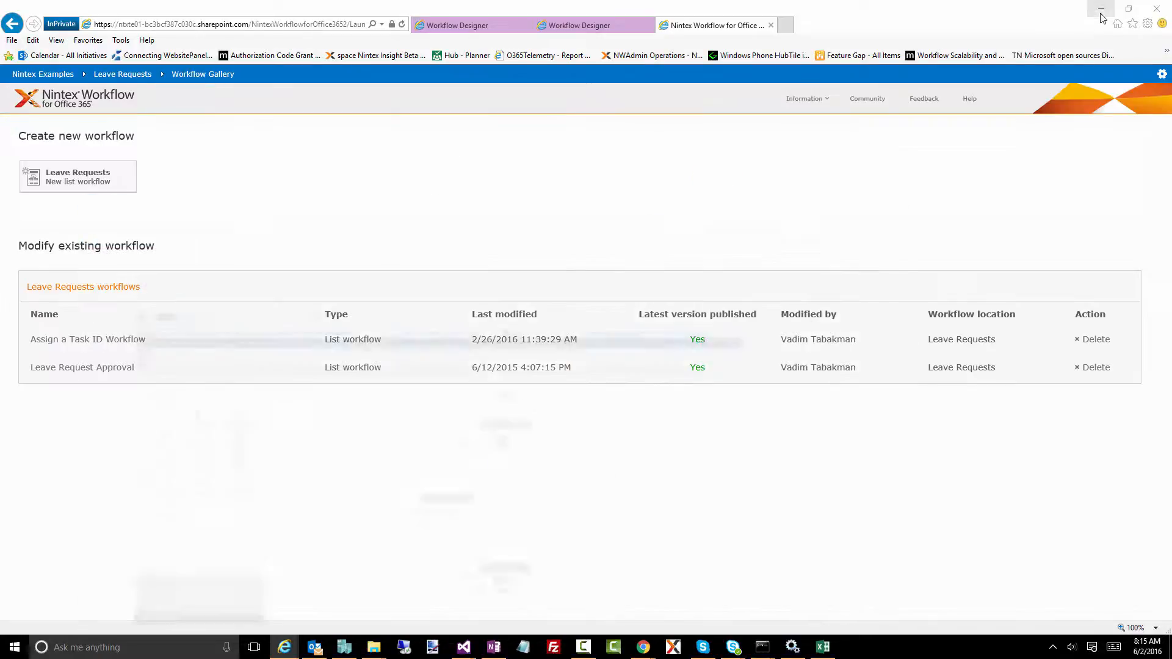
left_click(491, 26)
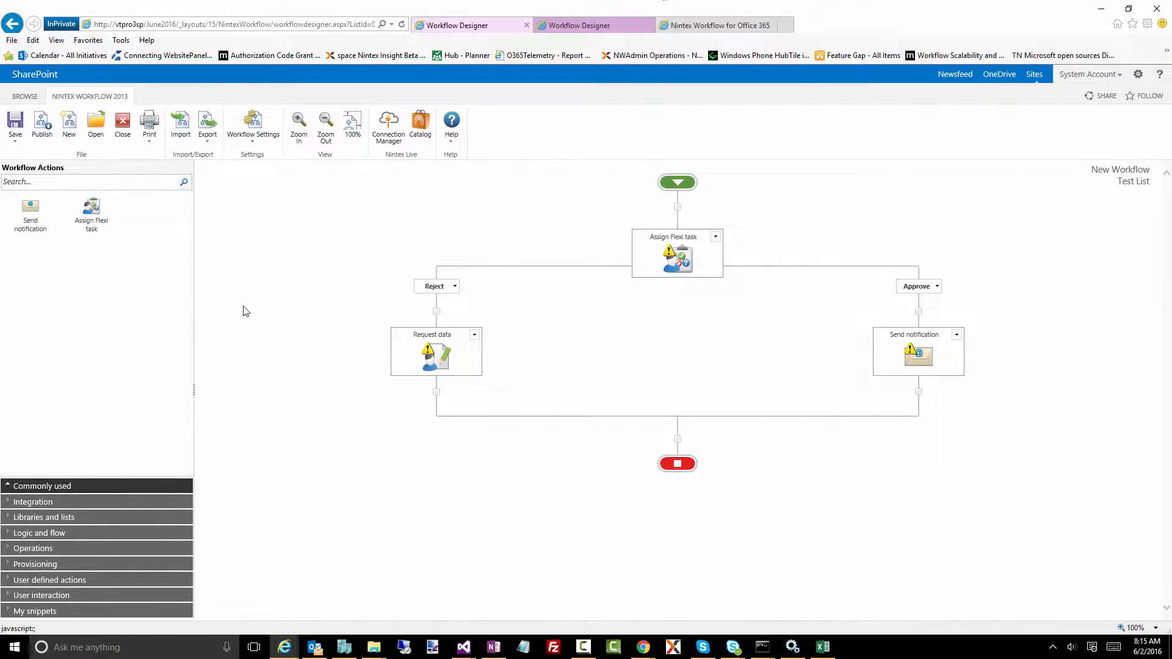
left_click(717, 239)
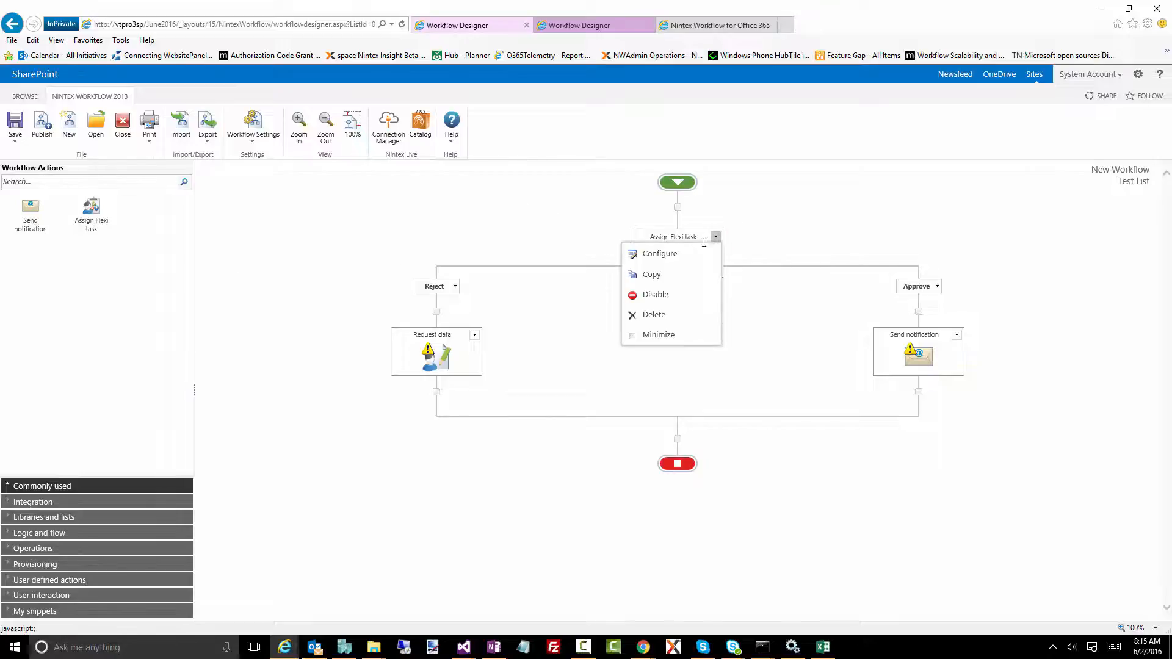
left_click(650, 274)
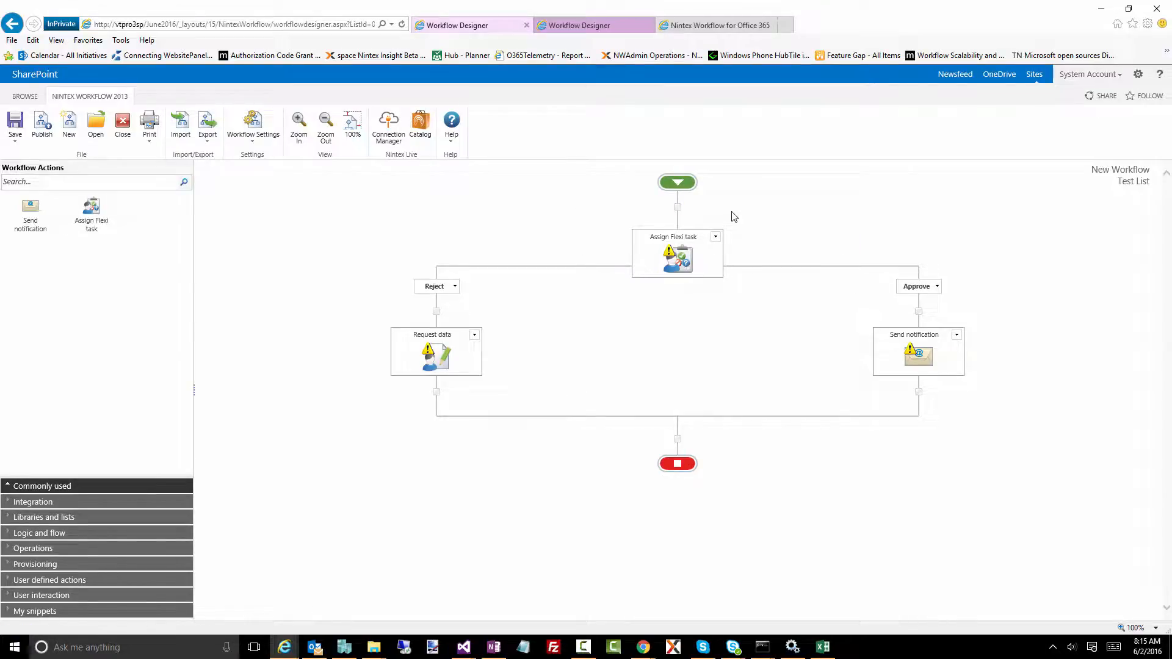
Step: Disable the Assign Flexi task action together with its Reject and Approve branches, and enable it again
left_click(716, 237)
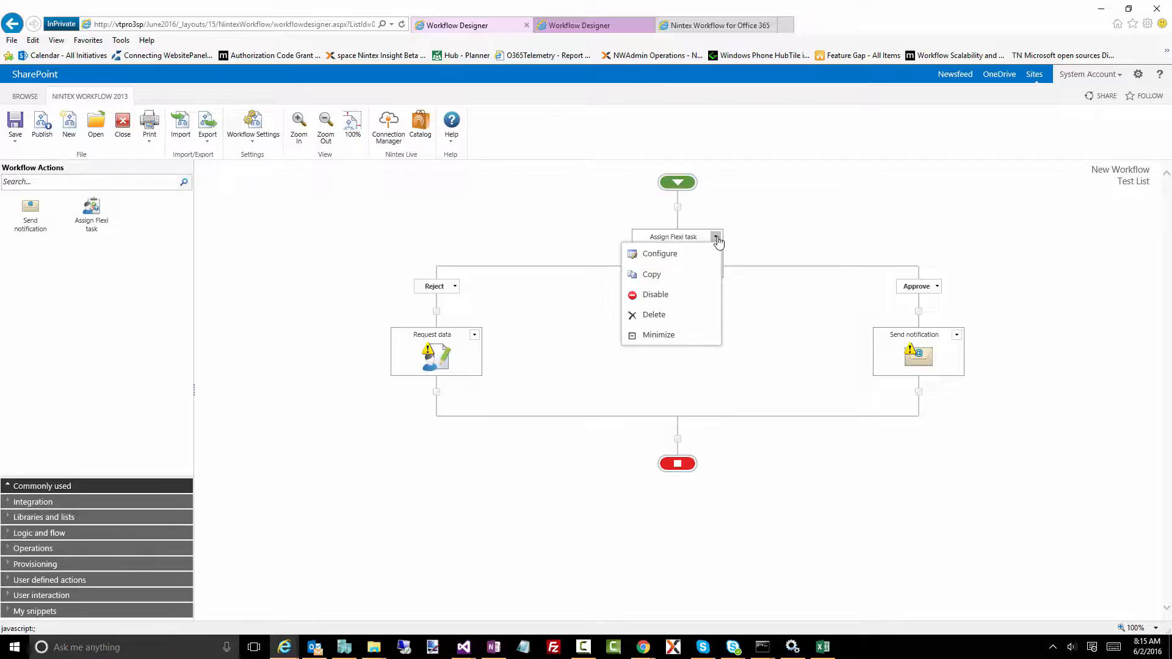
left_click(685, 299)
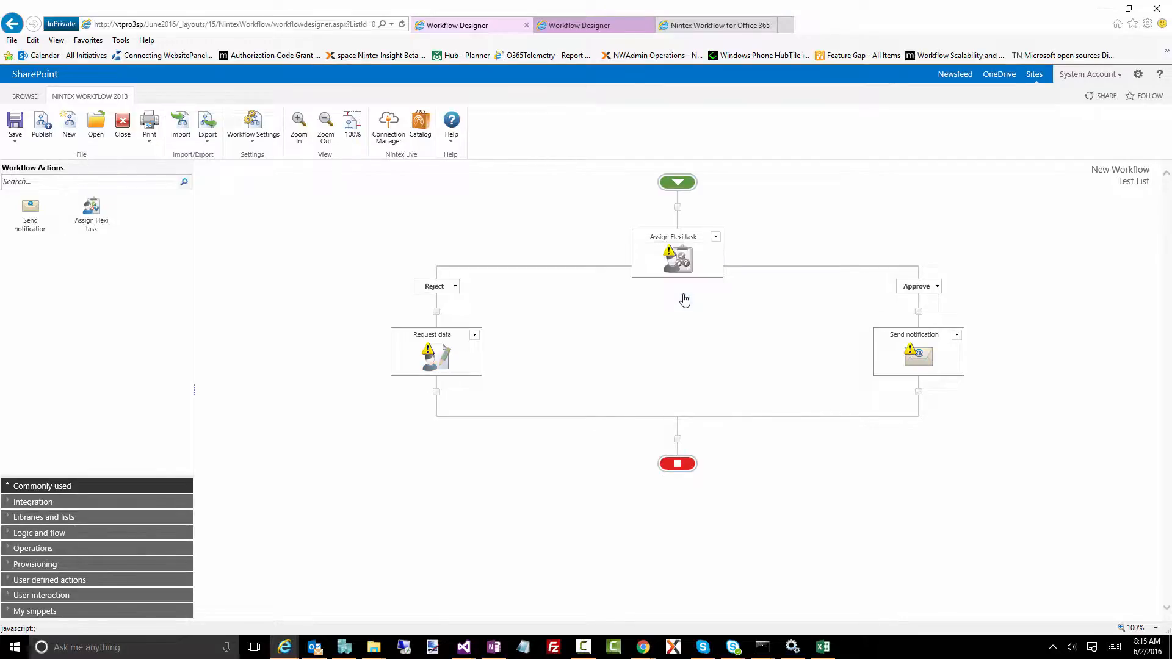
mouse_move(676, 266)
left_click(716, 237)
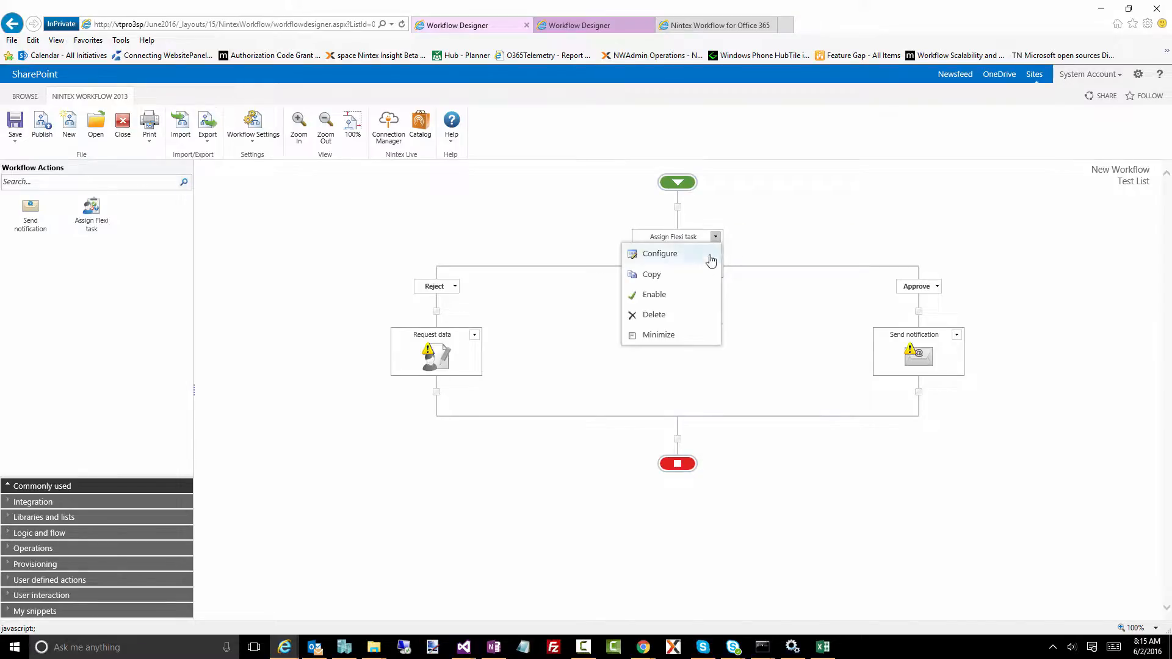
left_click(686, 302)
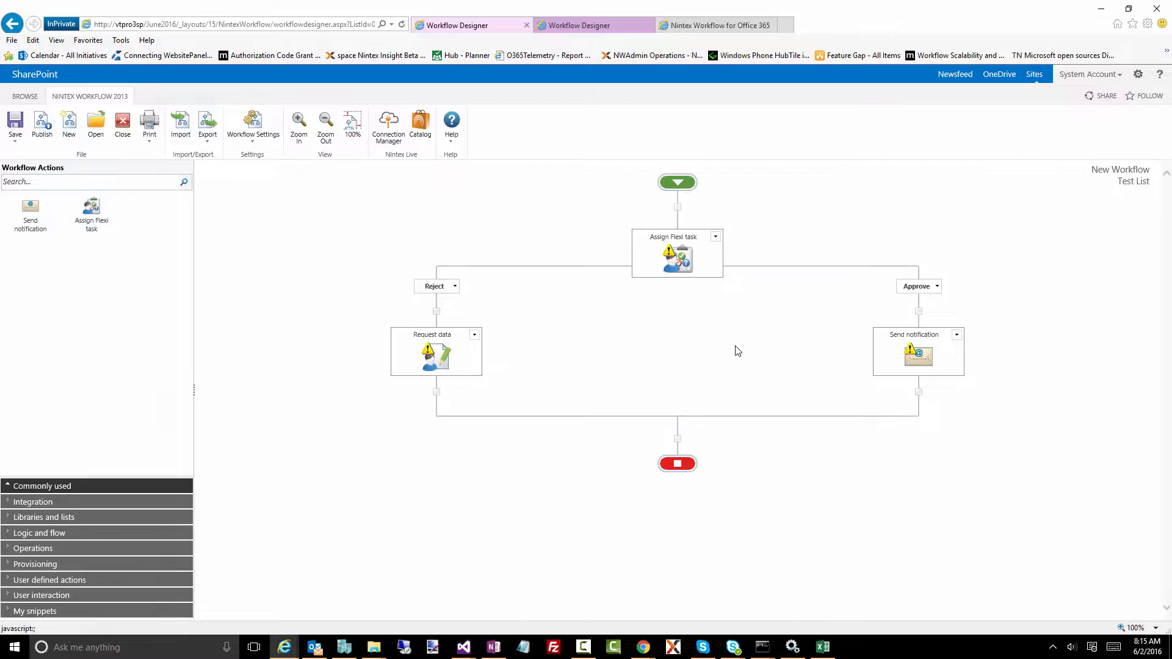
Step: Open the Assign Flexi task action's title and labels for editing, and leave them without making changes
left_click(684, 237)
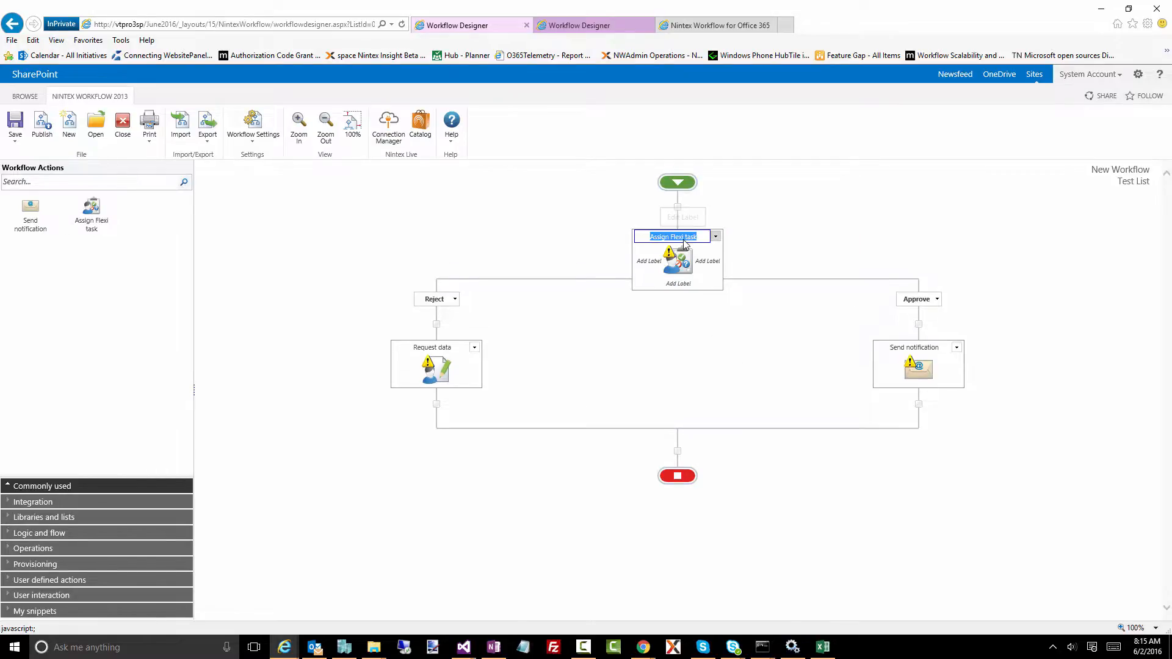
left_click(616, 391)
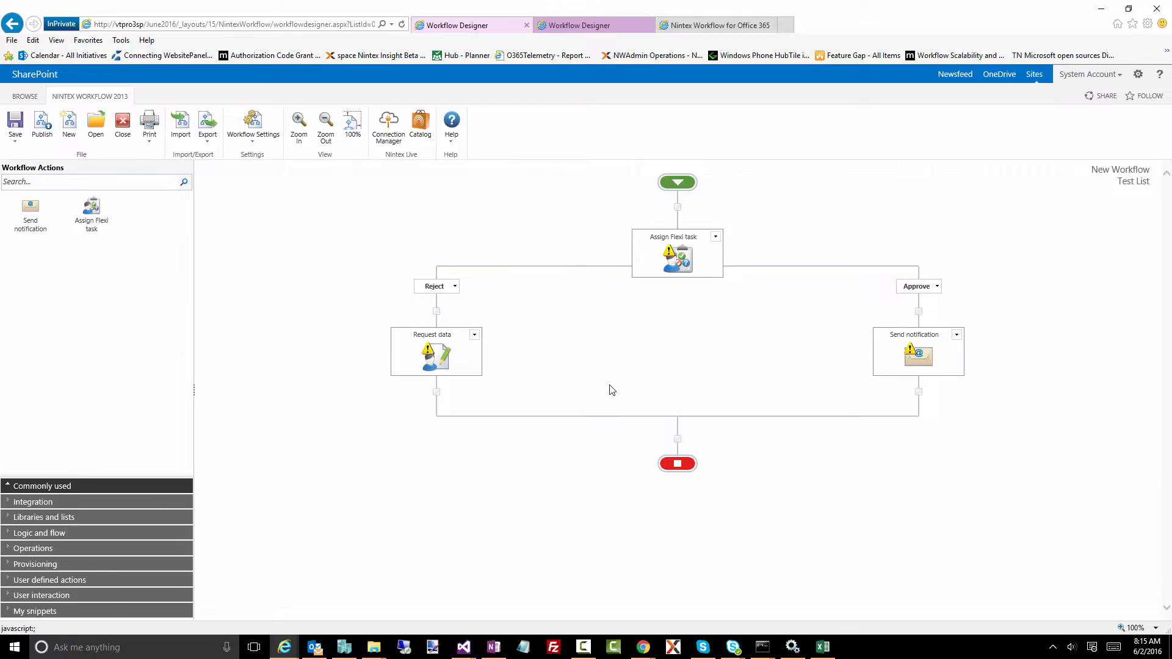